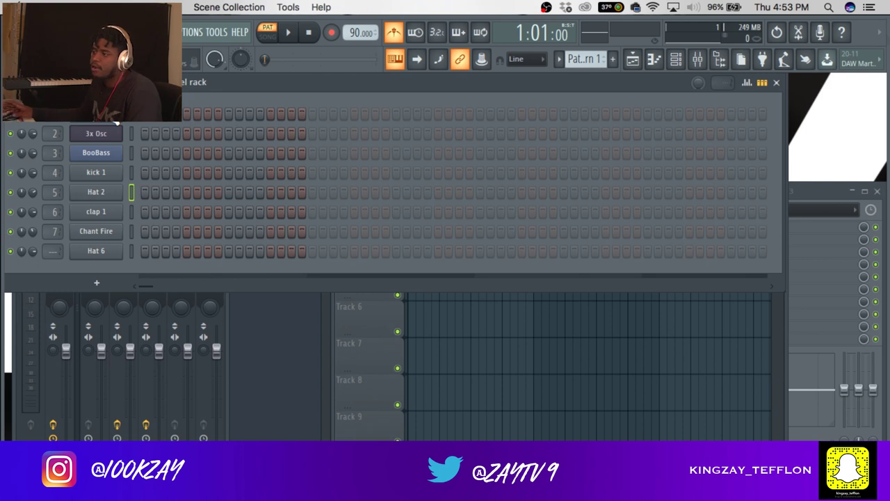
# Step: Route the Hat 6 channel to mixer track 8
pyautogui.moveTo(56, 255); pyautogui.dragTo(56, 252)
pyautogui.scroll(4, 49, 251)
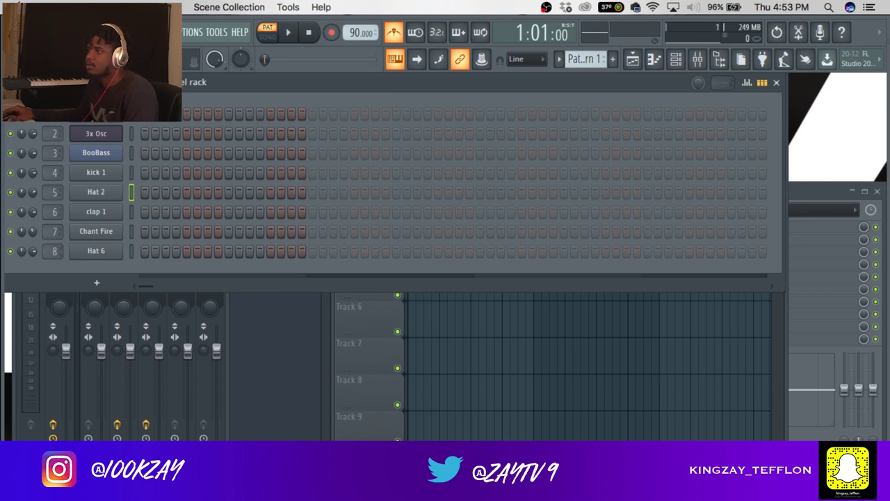
# Step: Open the piano roll for the FL Keys channel and place a B5 note at the start of bar 1
pyautogui.rightClick(87, 122)
pyautogui.click(143, 113)
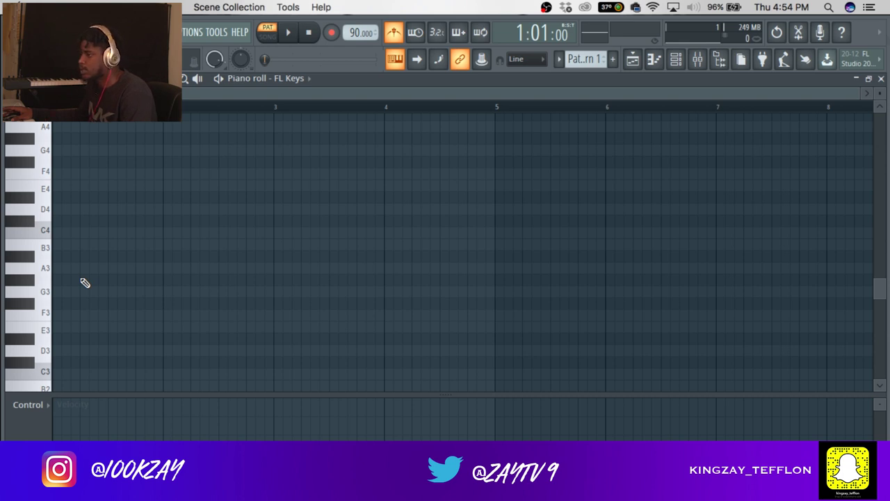
pyautogui.scroll(-10, 82, 289)
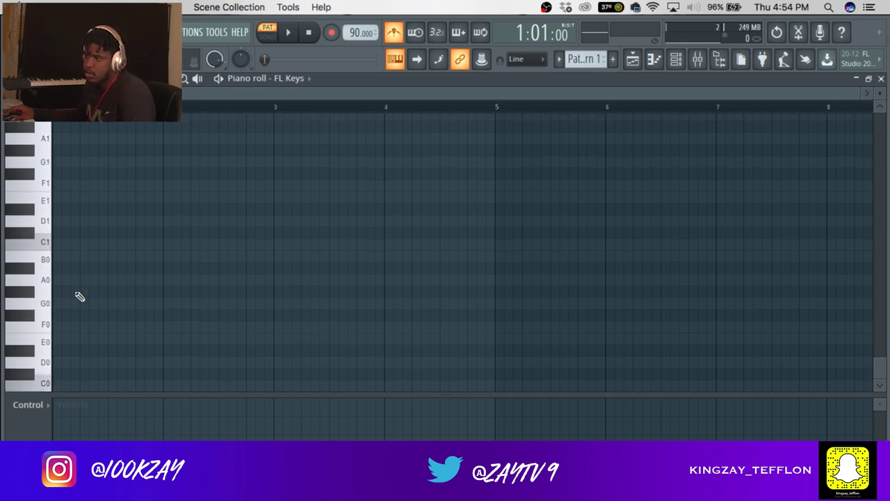
pyautogui.scroll(15, 79, 296)
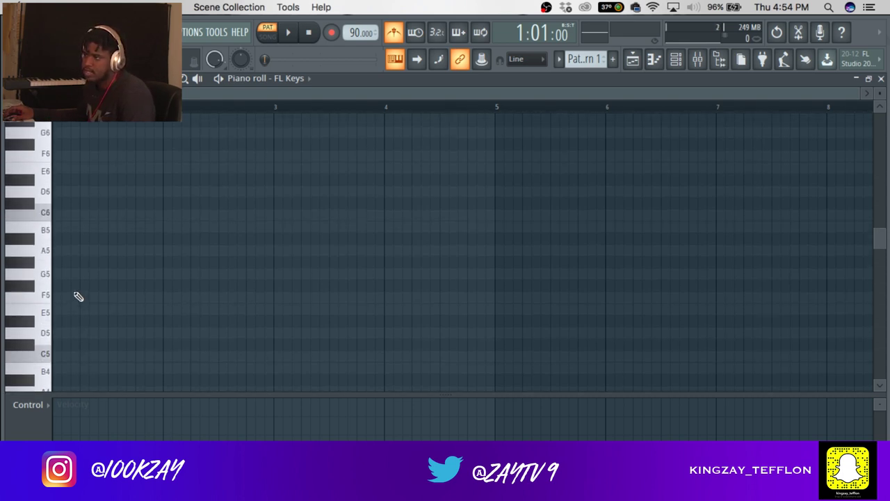
pyautogui.click(66, 230)
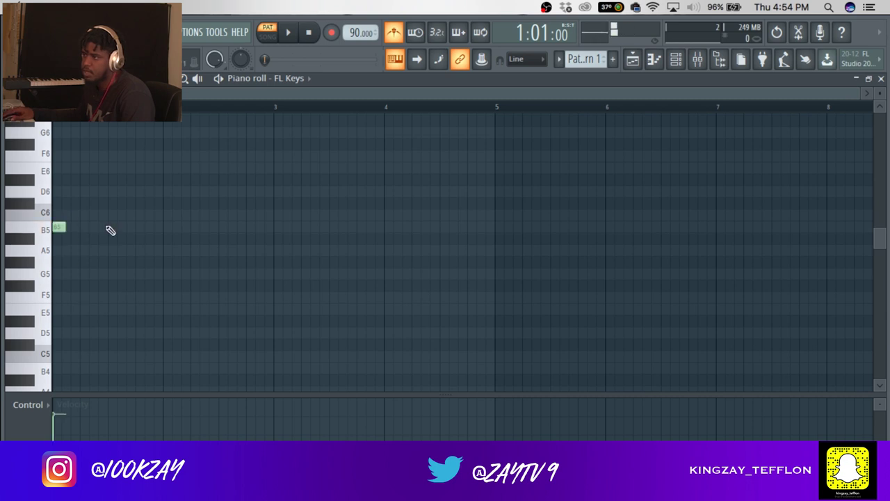
pyautogui.press('space')
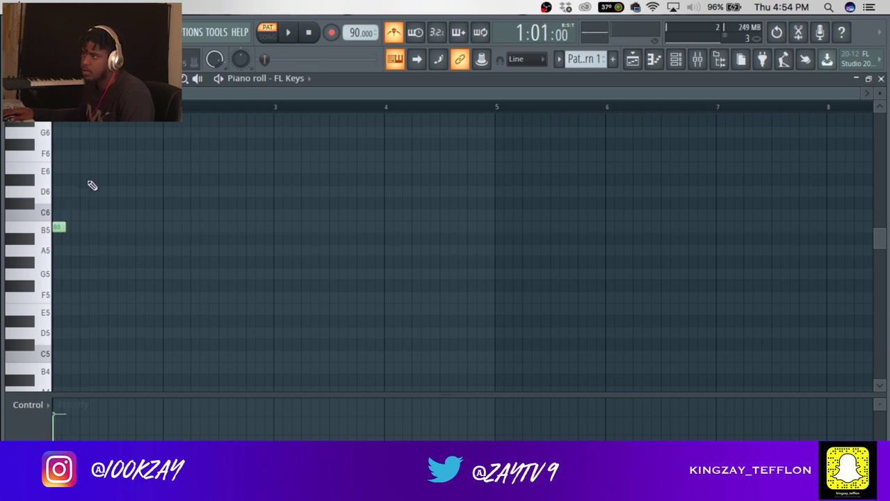
# Step: Add G6, B5 and B6 notes back to back after the opening B5 in bar 1
pyautogui.click(86, 134)
pyautogui.press('space')
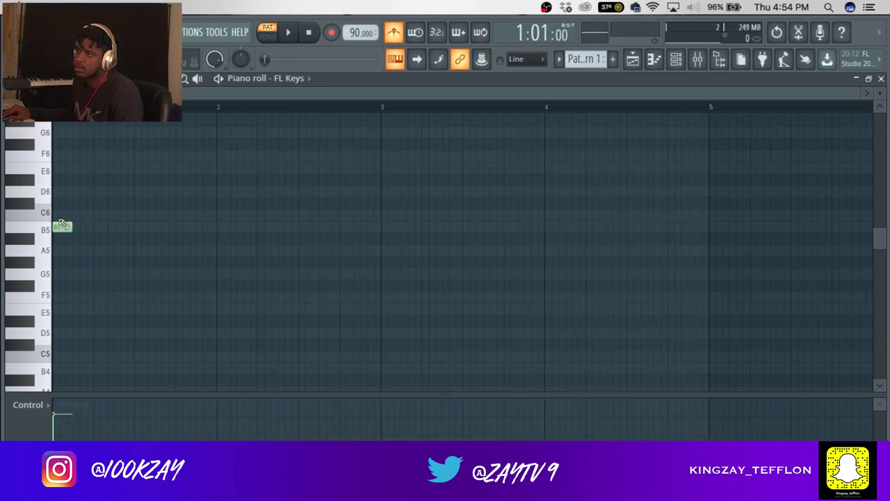
pyautogui.click(62, 225)
pyautogui.click(80, 132)
pyautogui.moveTo(87, 132); pyautogui.dragTo(82, 132)
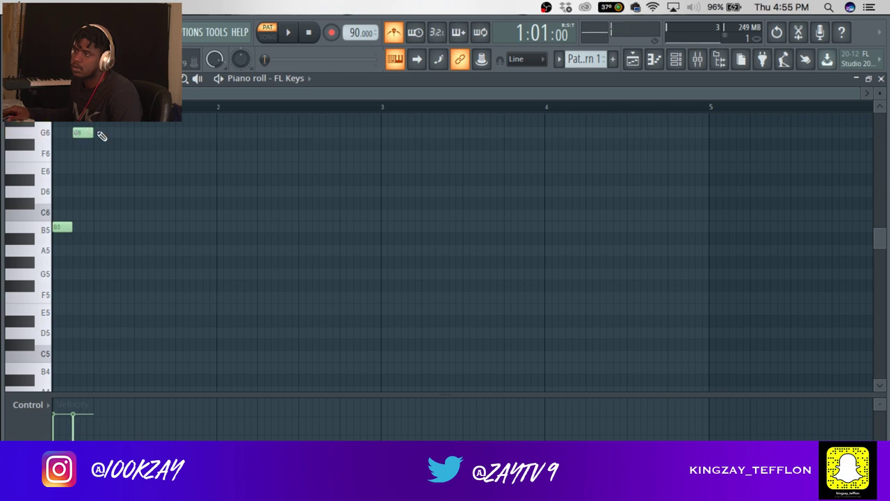
pyautogui.scroll(3, 102, 136)
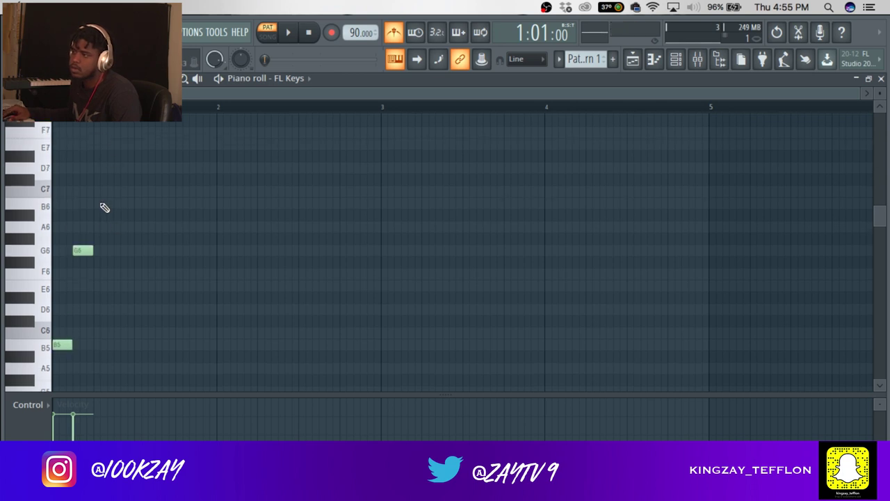
pyautogui.click(98, 345)
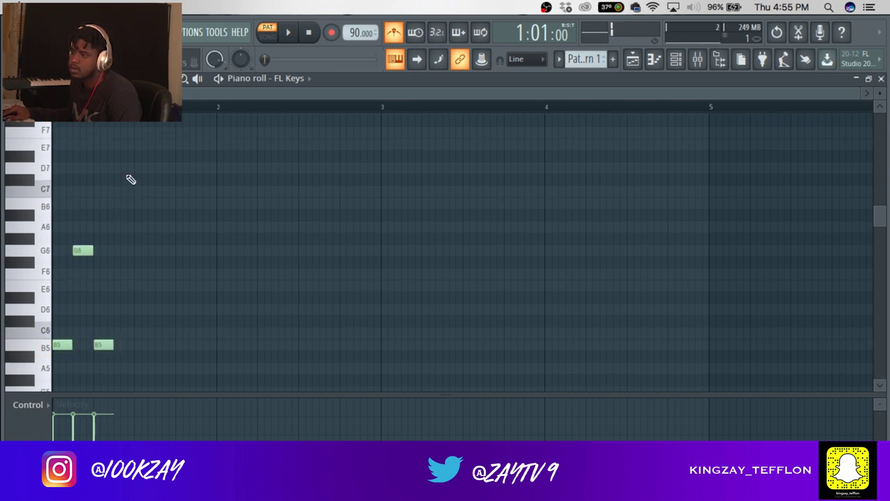
pyautogui.click(119, 205)
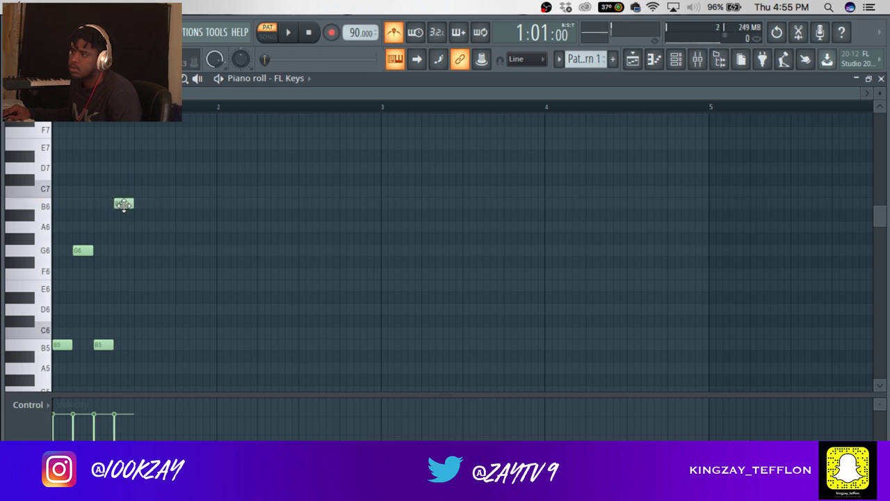
pyautogui.moveTo(122, 205); pyautogui.dragTo(122, 205)
# Step: Duplicate the four-note FL Keys figure into the second half of bar 1
pyautogui.moveTo(280, 164); pyautogui.dragTo(7, 386)
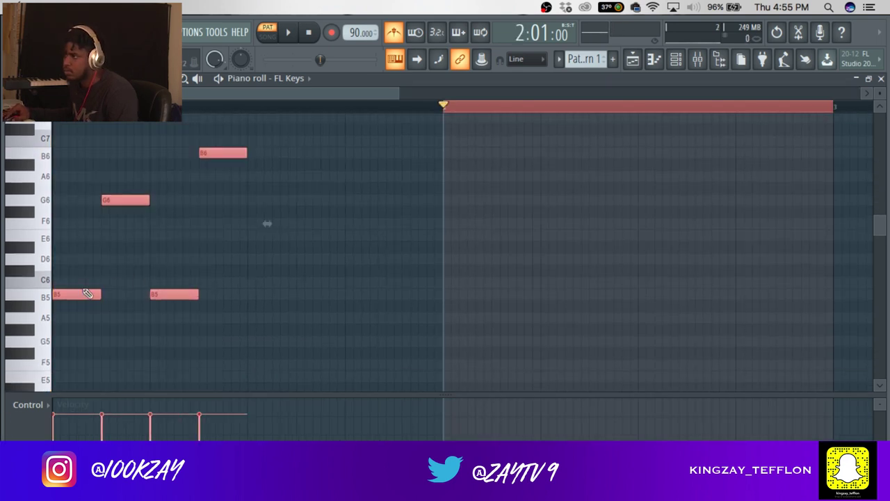
pyautogui.moveTo(87, 293); pyautogui.dragTo(276, 293)
pyautogui.keyDown('super'); pyautogui.click(331, 152); pyautogui.keyUp('super')
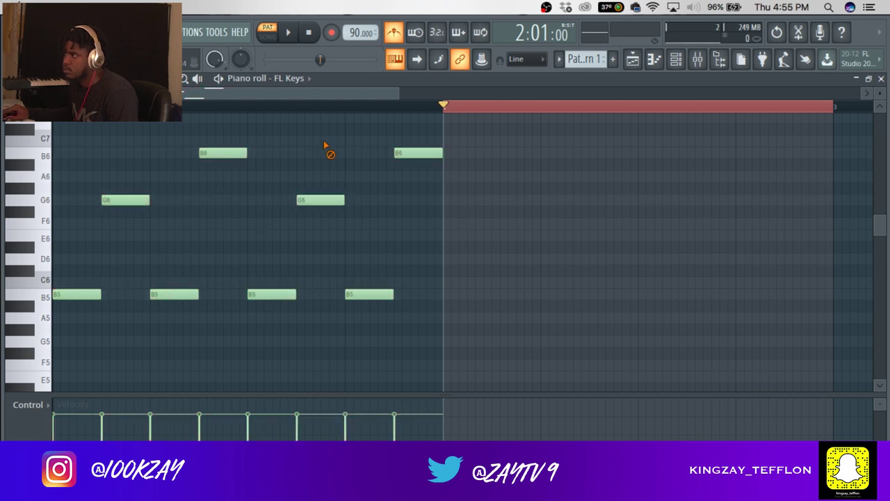
# Step: Select all the notes of bar 1 and repeat them through bars 2, 3 and 4
pyautogui.scroll(-4, 235, 193)
pyautogui.press('super+a')
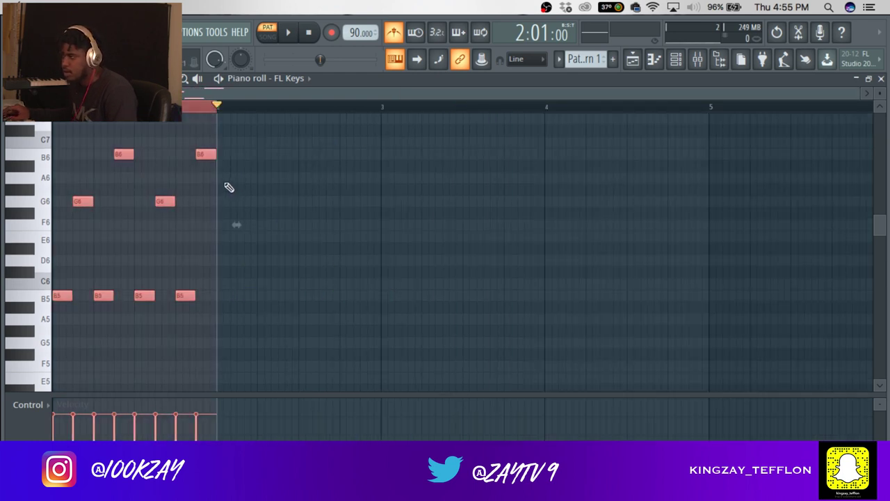
pyautogui.press('super+b')
pyautogui.press('super+b')
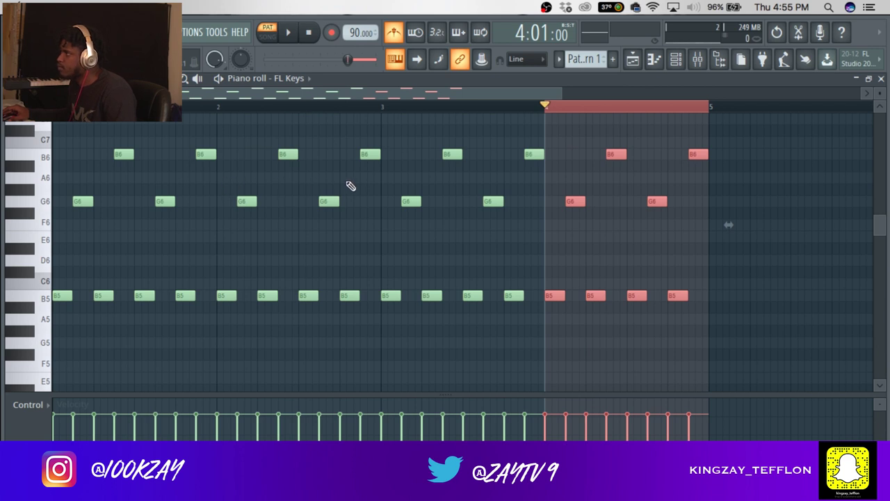
# Step: Play back the four-bar FL Keys pattern from the start and stop it
pyautogui.press('space')
pyautogui.press('space')
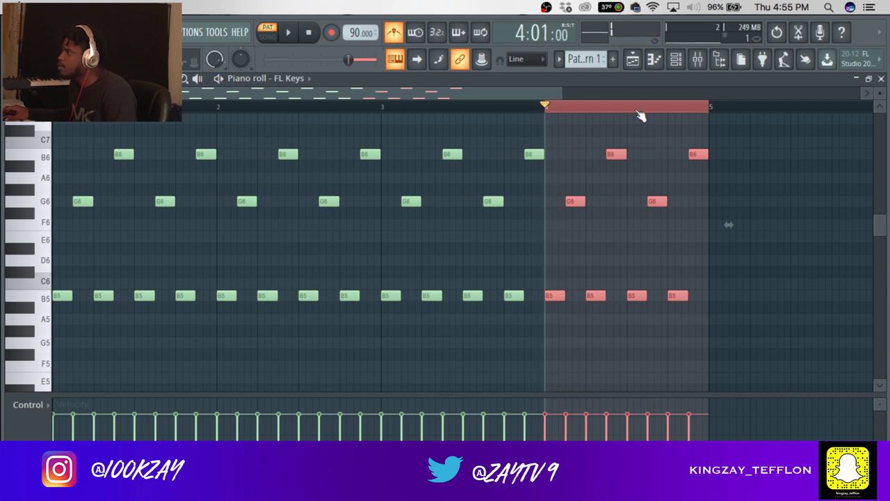
pyautogui.moveTo(706, 111); pyautogui.dragTo(547, 111)
pyautogui.press('space')
pyautogui.click(307, 34)
pyautogui.click(307, 34)
pyautogui.press('space')
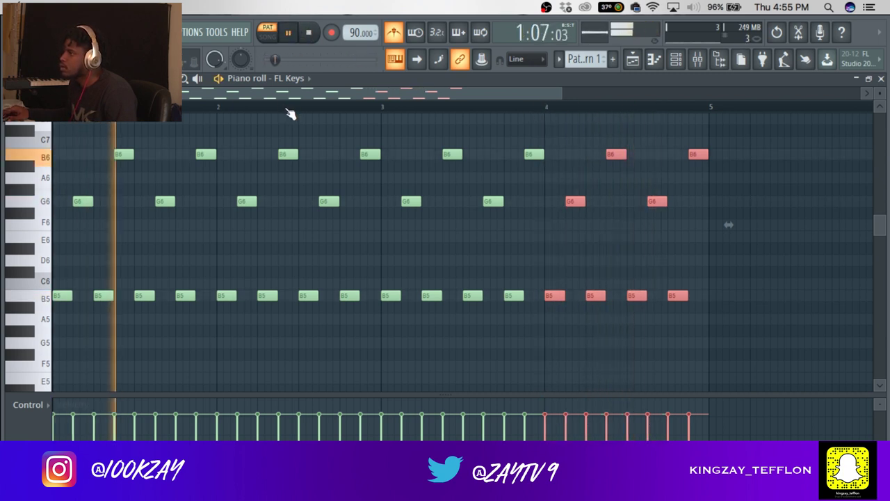
pyautogui.rightClick(298, 168)
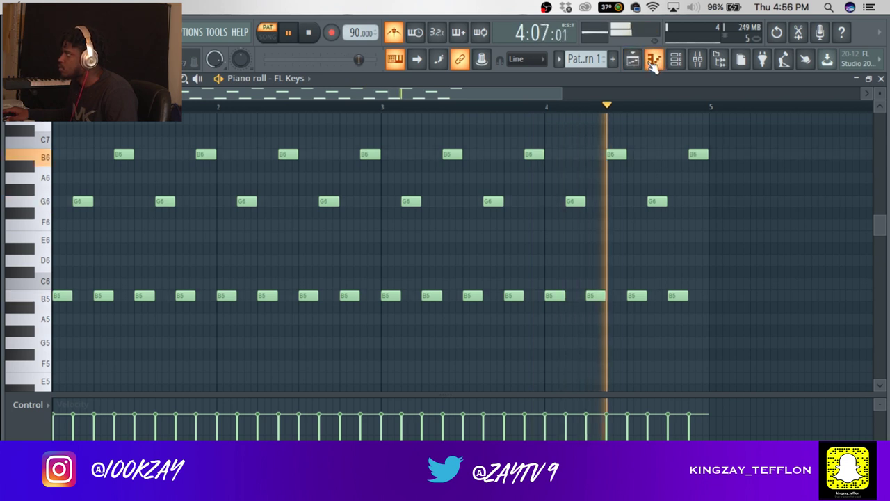
pyautogui.press('space')
# Step: Open the 3x Osc channel from the channel rack, examine its oscillator and channel settings, and close it
pyautogui.click(675, 59)
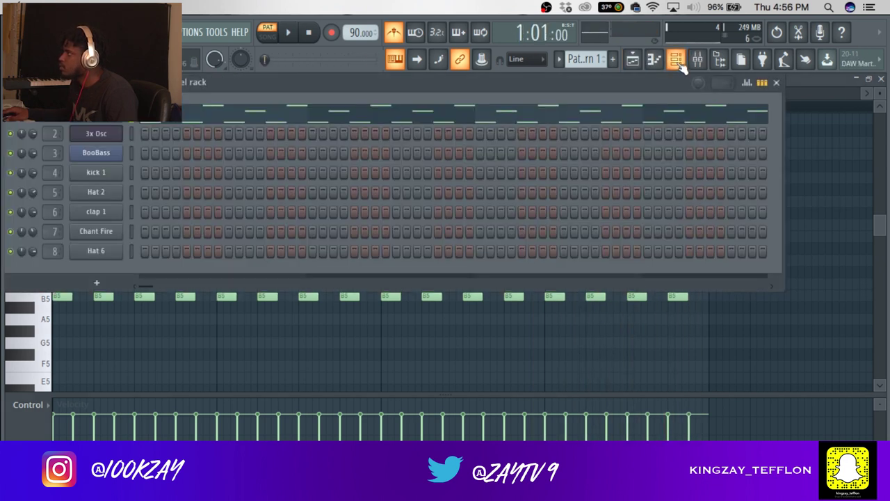
pyautogui.rightClick(94, 135)
pyautogui.click(91, 133)
pyautogui.click(91, 134)
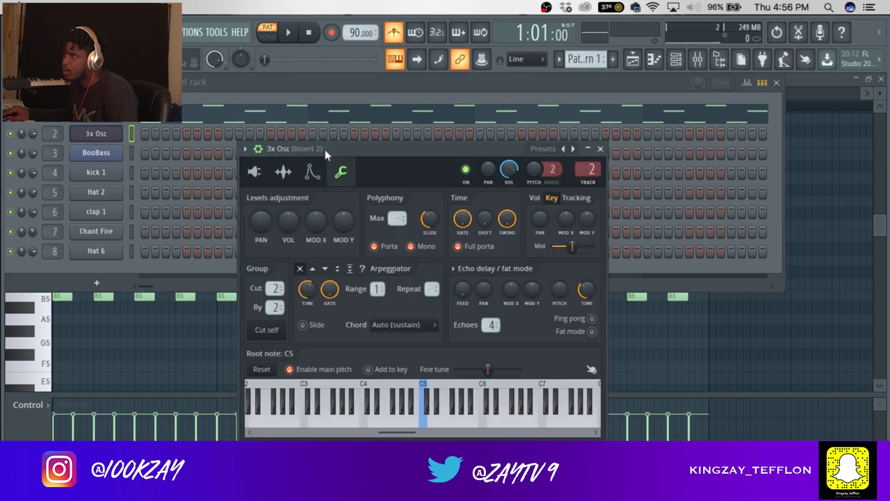
pyautogui.click(259, 150)
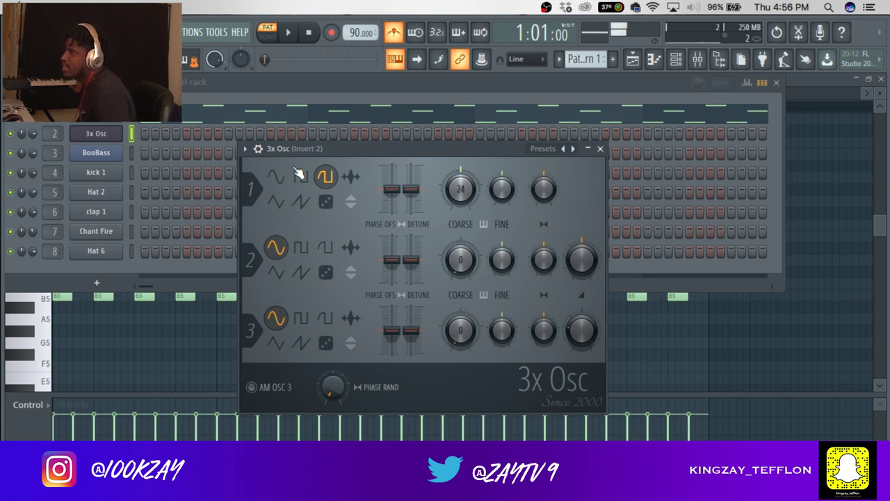
pyautogui.click(259, 149)
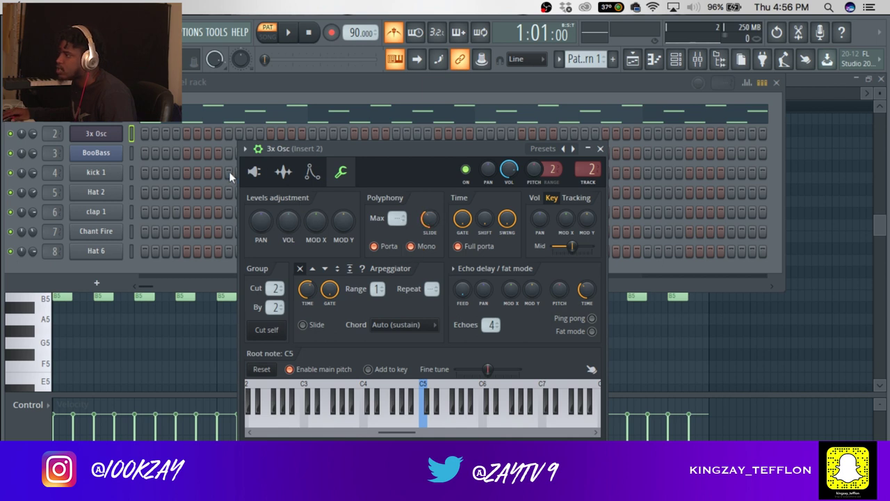
pyautogui.click(600, 151)
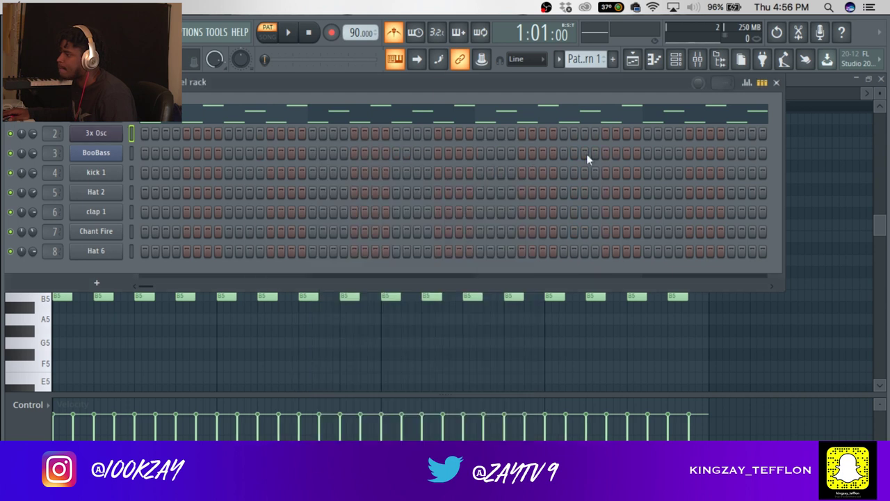
# Step: Open the piano roll for 3x Osc and place a B5 note on the second eighth of bar 1
pyautogui.rightClick(115, 137)
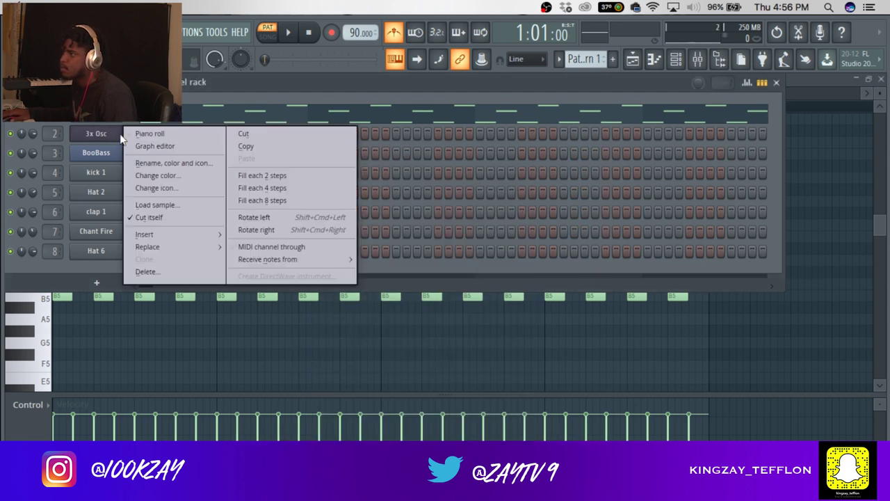
pyautogui.click(149, 133)
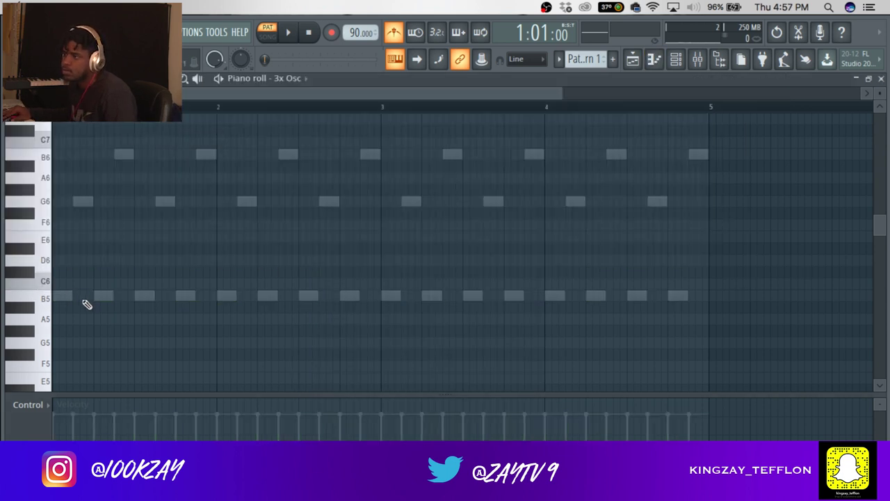
pyautogui.click(76, 297)
pyautogui.moveTo(85, 299); pyautogui.dragTo(87, 300)
pyautogui.press('space')
pyautogui.press('space')
# Step: Continue the 3x Osc melody in bar 1 with consecutive B6, A6, F#6, G6 and F#6 notes and preview it
pyautogui.click(104, 153)
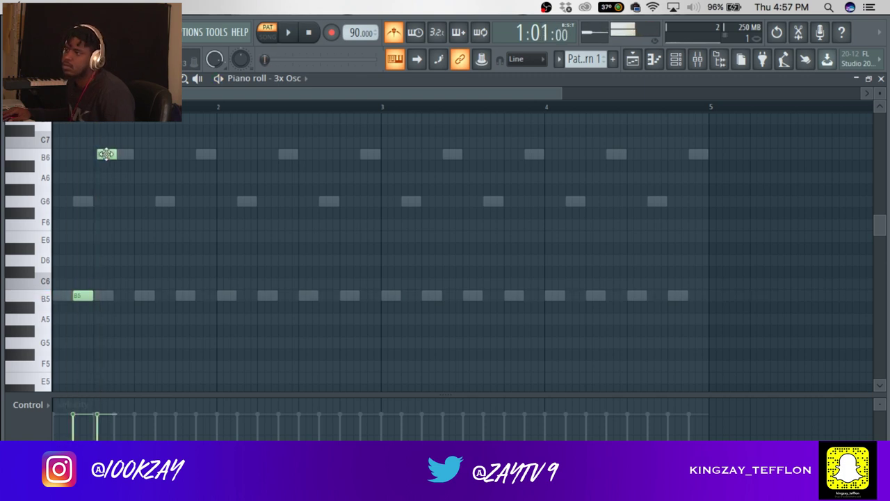
pyautogui.click(116, 178)
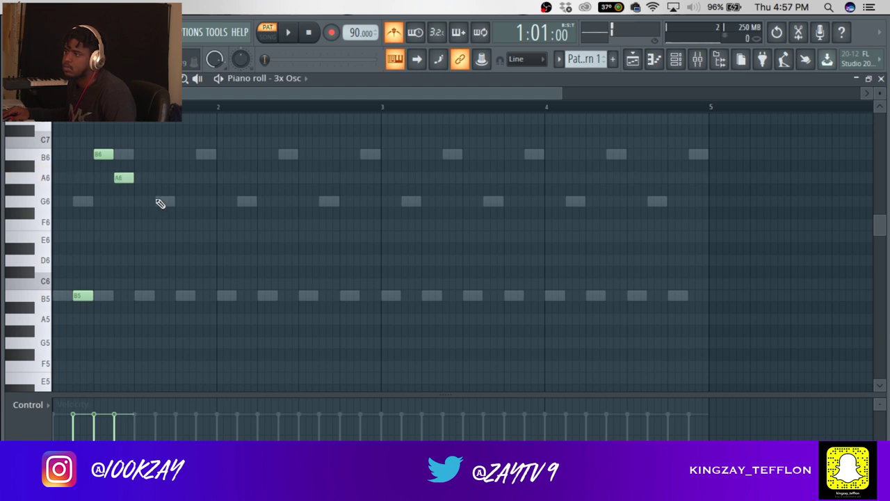
pyautogui.click(135, 214)
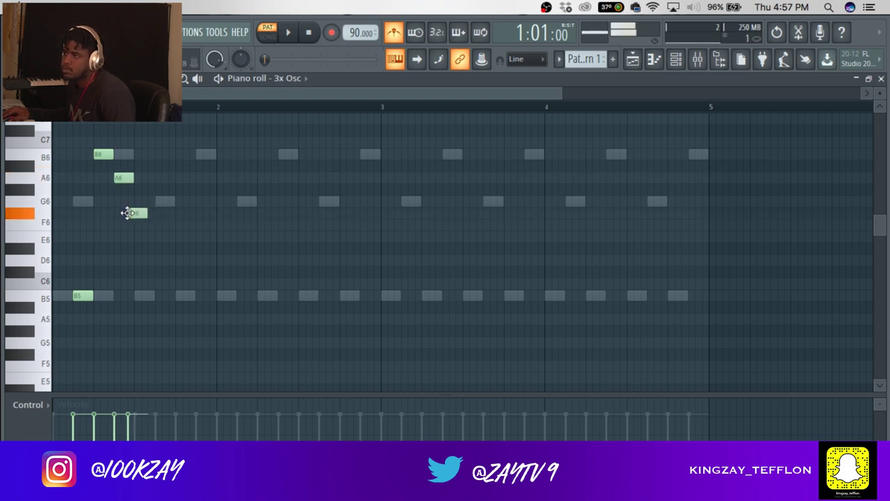
pyautogui.moveTo(137, 213); pyautogui.dragTo(144, 213)
pyautogui.click(159, 201)
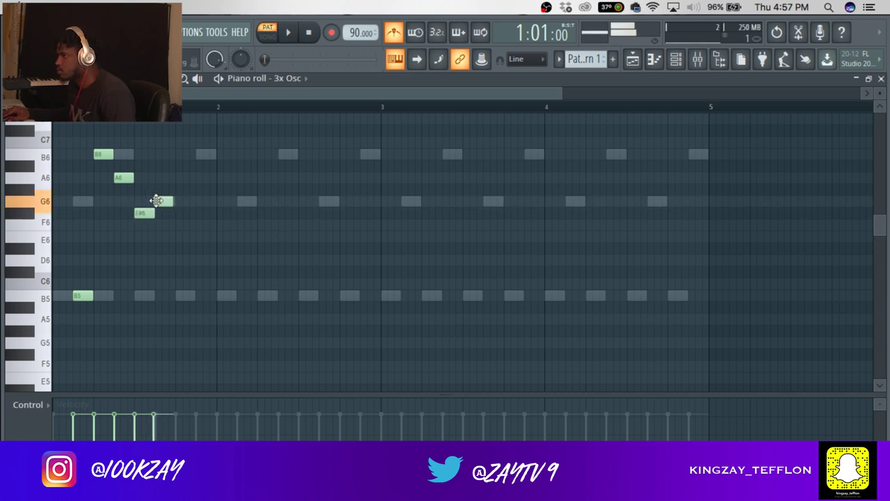
pyautogui.click(174, 213)
pyautogui.moveTo(179, 214); pyautogui.dragTo(180, 214)
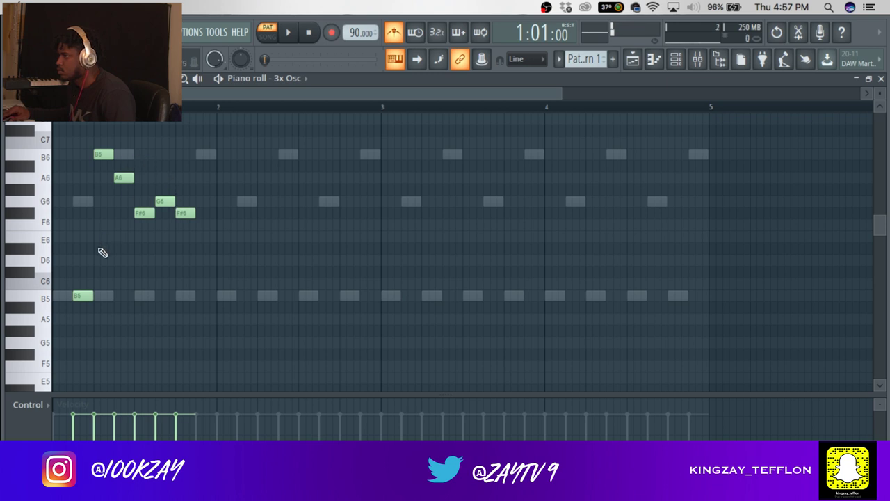
pyautogui.press('space')
pyautogui.press('space')
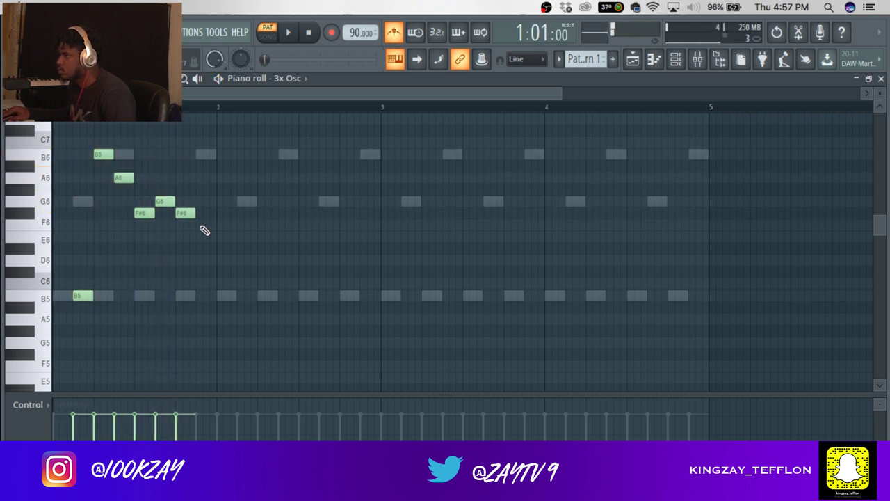
# Step: Extend the 3x Osc melody into bar 2 with consecutive E6, F#6, D6 and C#6 notes
pyautogui.click(198, 237)
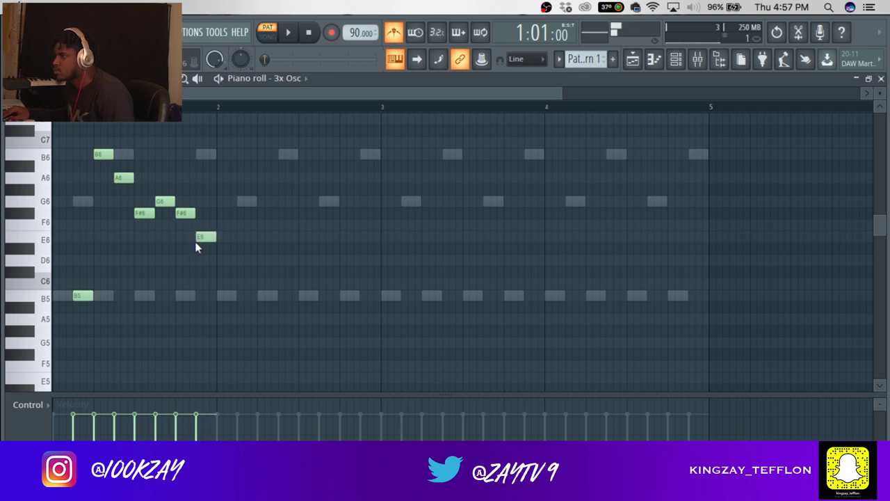
pyautogui.click(219, 213)
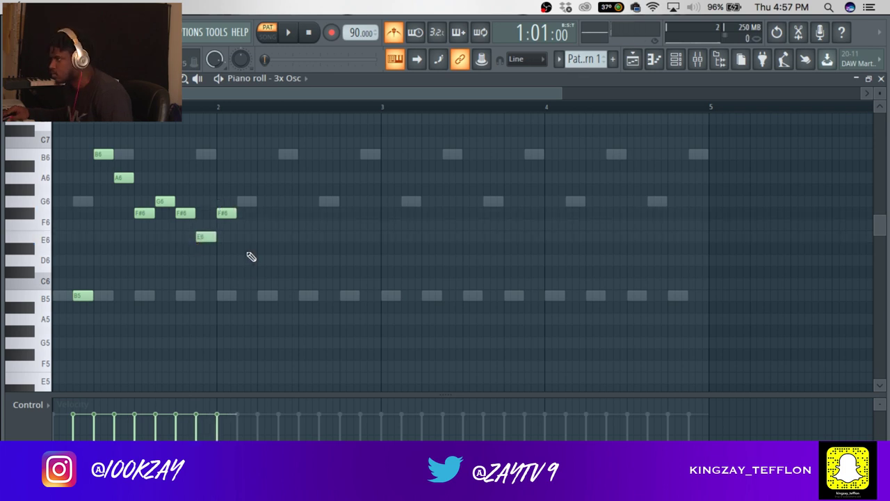
pyautogui.click(240, 272)
pyautogui.moveTo(241, 272); pyautogui.dragTo(241, 260)
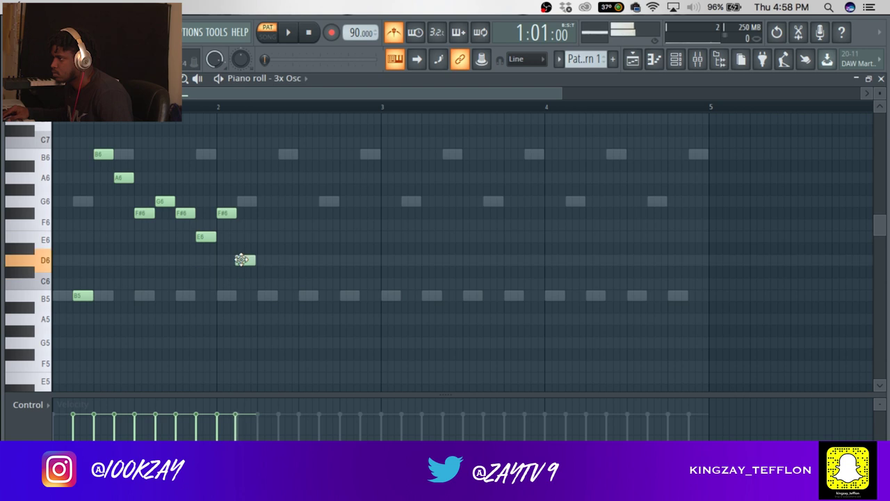
pyautogui.click(260, 272)
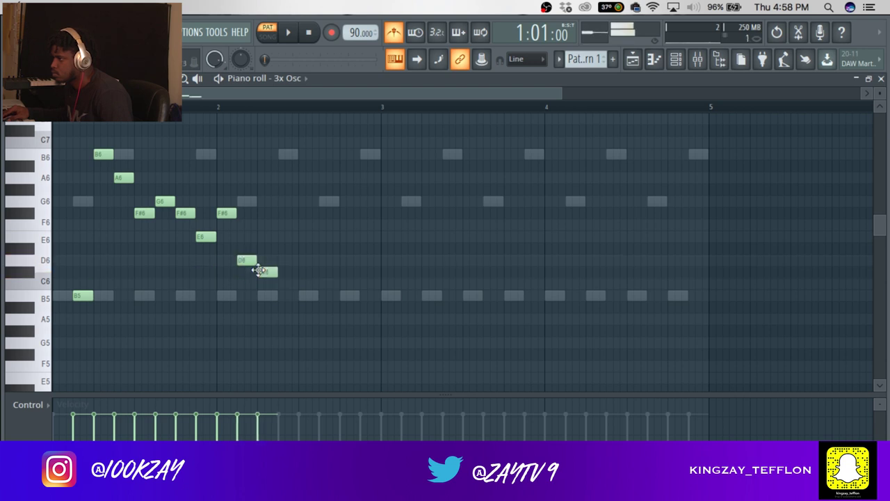
# Step: Add an A5 note directly after the C#6 in bar 2 of the 3x Osc melody and preview it
pyautogui.click(279, 318)
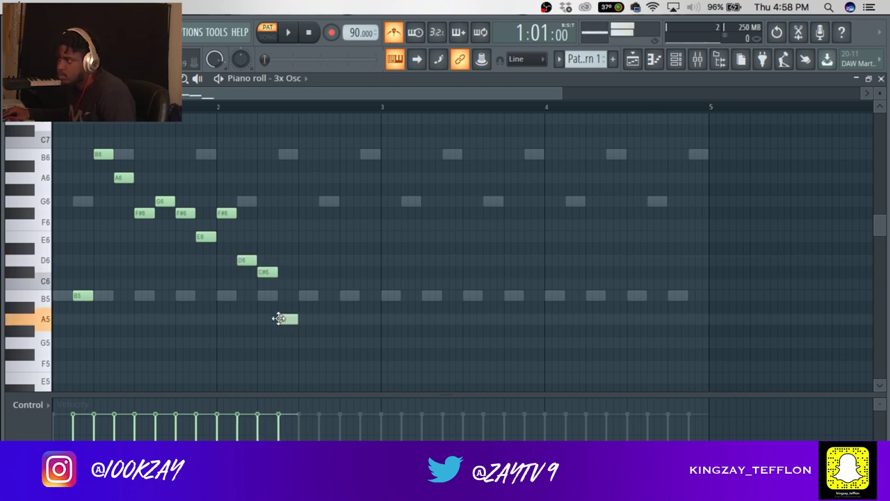
pyautogui.press('space')
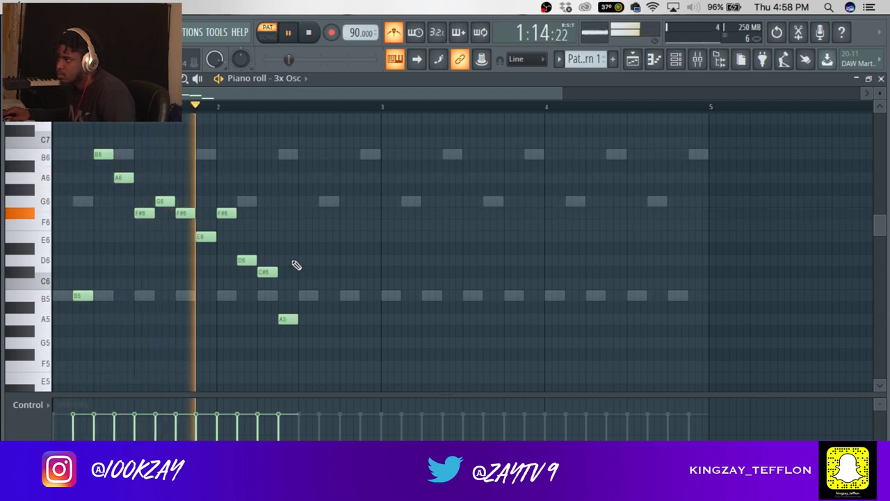
pyautogui.press('space')
# Step: Finish bar 2 of the 3x Osc melody with a quarter-note G5 followed by eighth notes A5 and C#6, and preview it
pyautogui.click(317, 343)
pyautogui.click(362, 318)
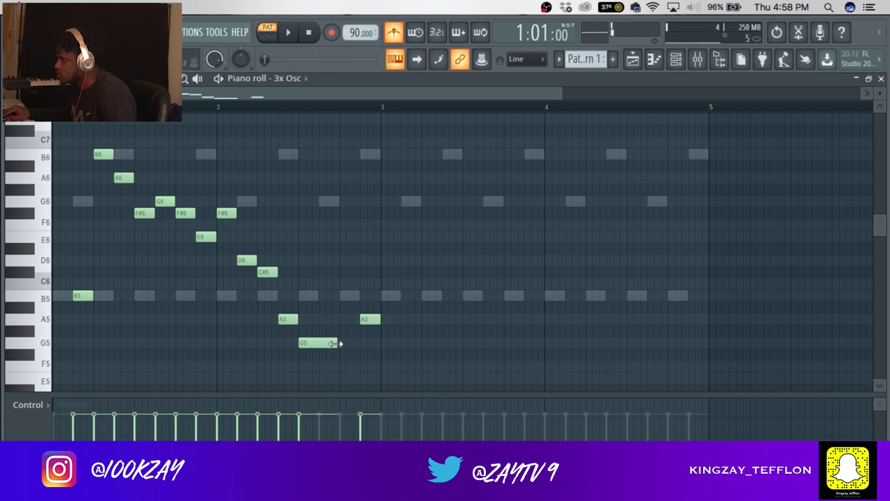
pyautogui.moveTo(362, 318); pyautogui.dragTo(367, 297)
pyautogui.click(369, 296)
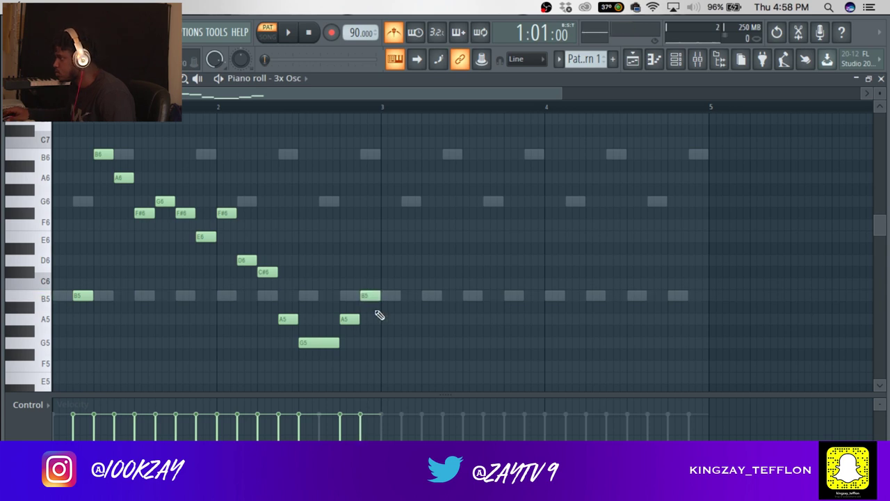
pyautogui.moveTo(362, 295); pyautogui.dragTo(359, 266)
pyautogui.press('space')
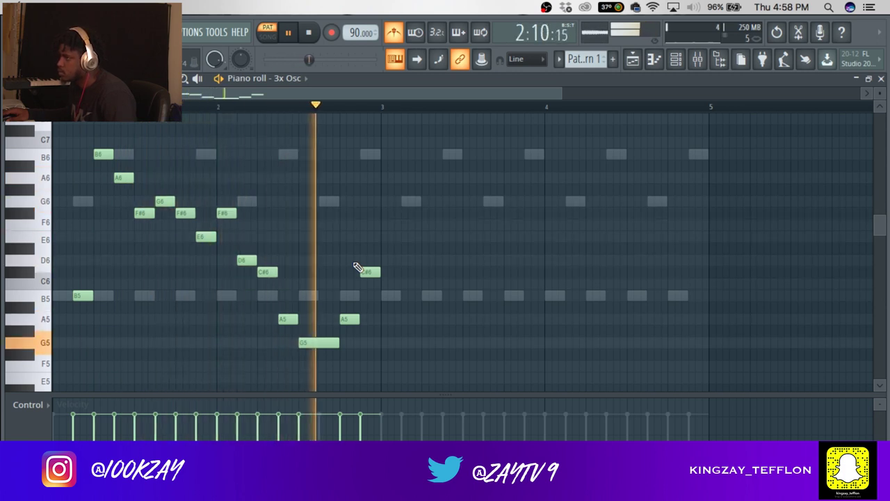
pyautogui.press('space')
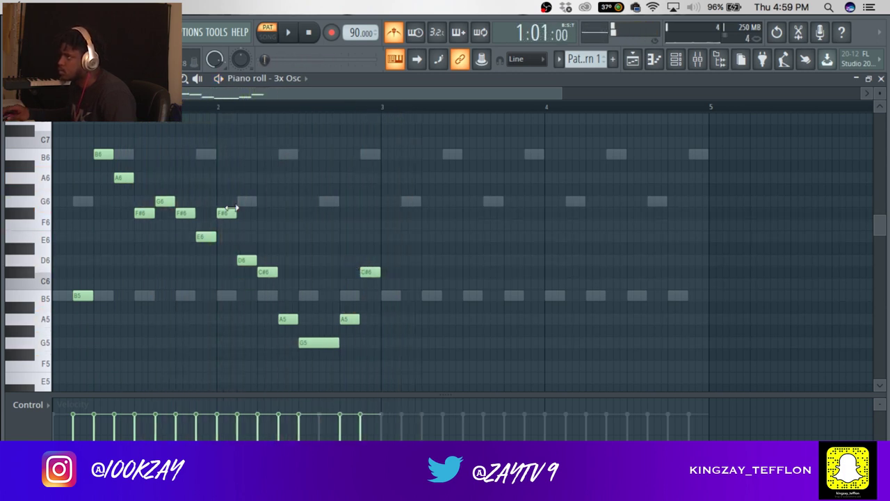
# Step: Duplicate the two-bar 3x Osc melody into bars 3 and 4 and preview the full pattern
pyautogui.hotkey('ctrl', 'a')
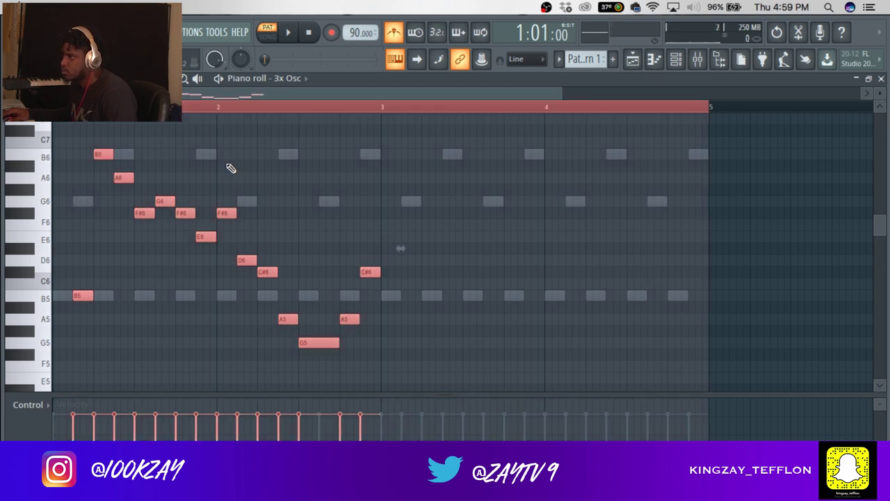
pyautogui.hotkey('ctrl', 'd')
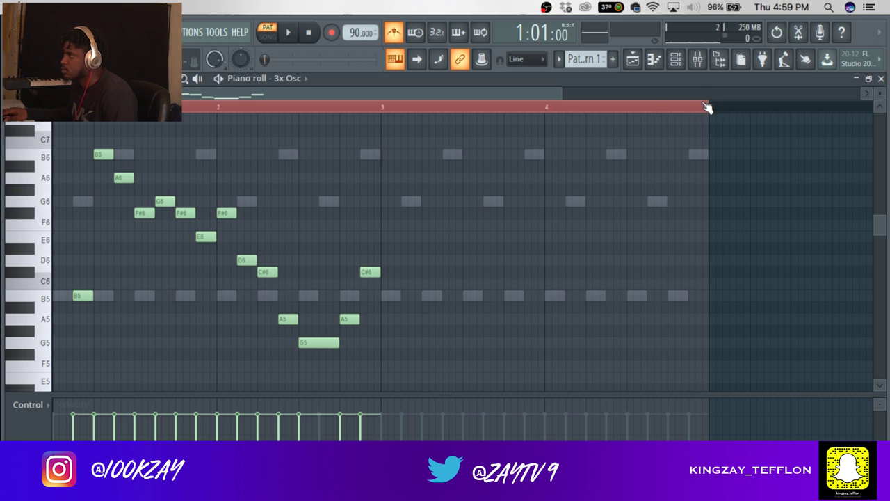
pyautogui.moveTo(708, 108); pyautogui.dragTo(6, 131)
pyautogui.moveTo(407, 152); pyautogui.dragTo(410, 283)
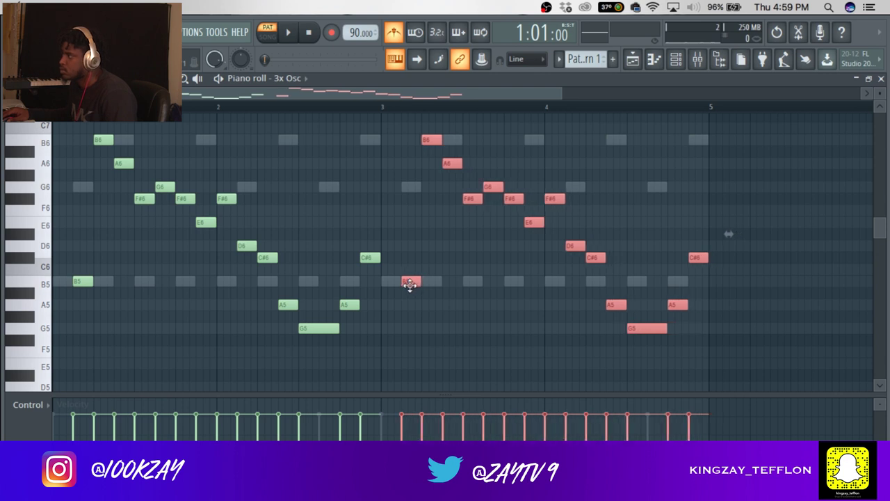
pyautogui.keyDown('super'); pyautogui.click(394, 254); pyautogui.keyUp('super')
pyautogui.press('space')
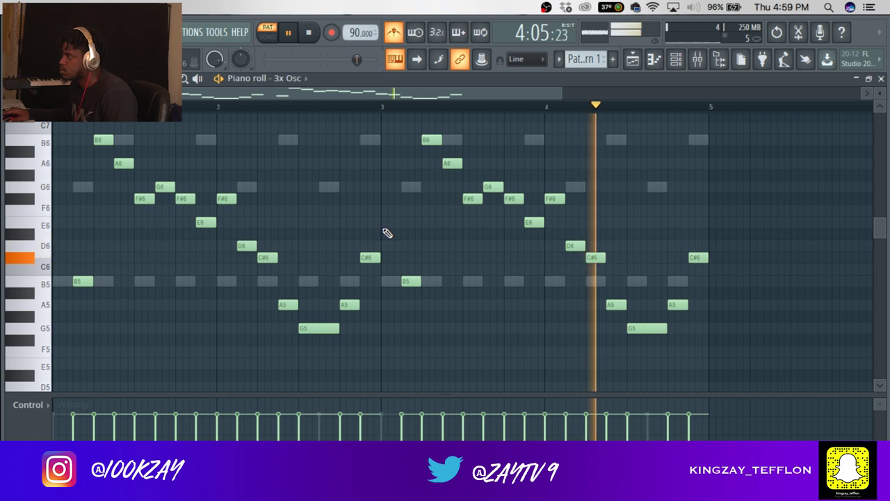
pyautogui.press('space')
# Step: Open the piano roll for the BooBass channel from the channel rack
pyautogui.click(678, 59)
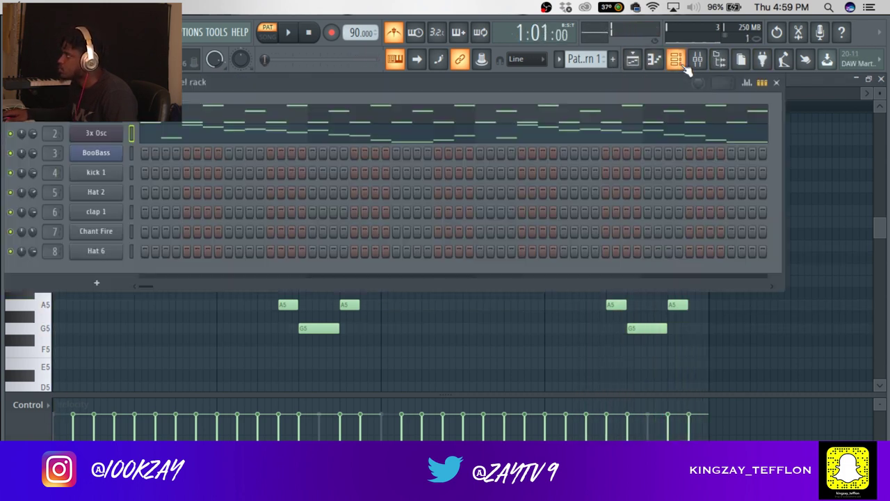
pyautogui.rightClick(102, 152)
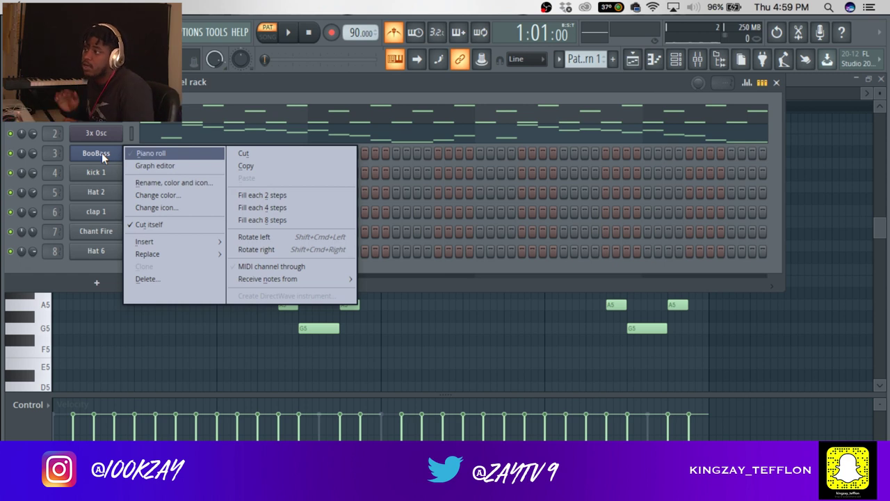
pyautogui.click(146, 154)
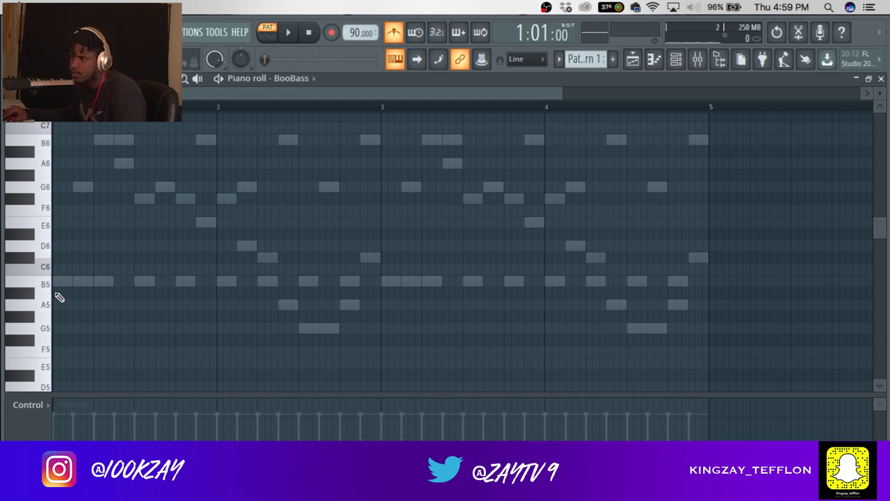
pyautogui.click(57, 281)
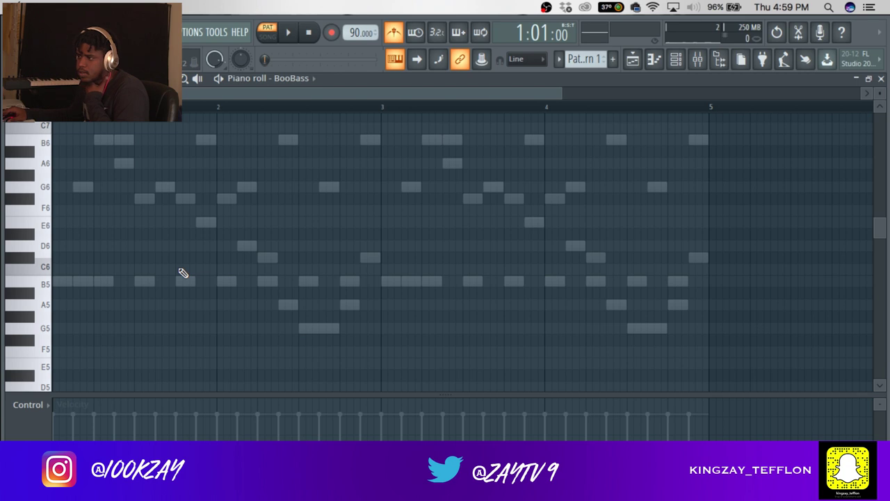
pyautogui.scroll(6, 89, 266)
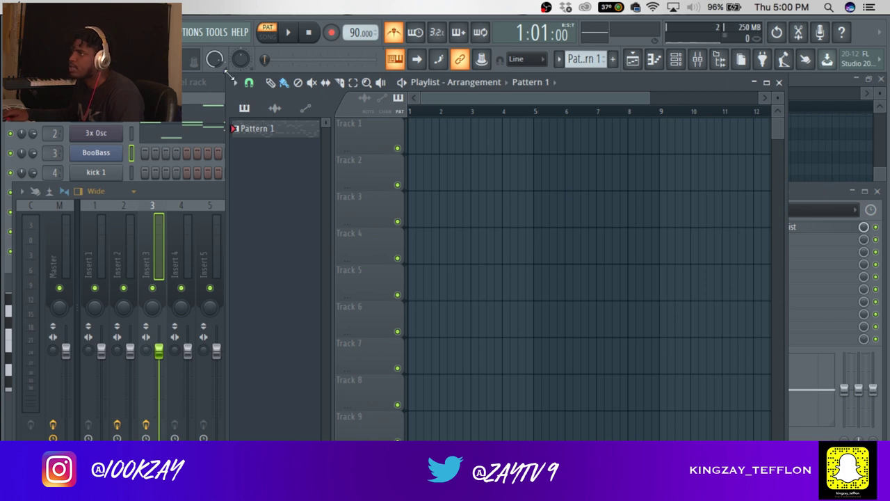
pyautogui.click(213, 85)
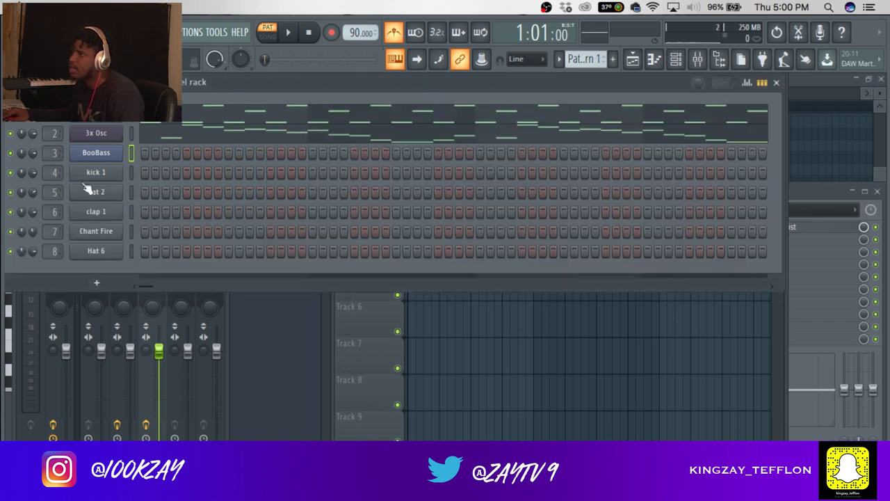
pyautogui.click(811, 193)
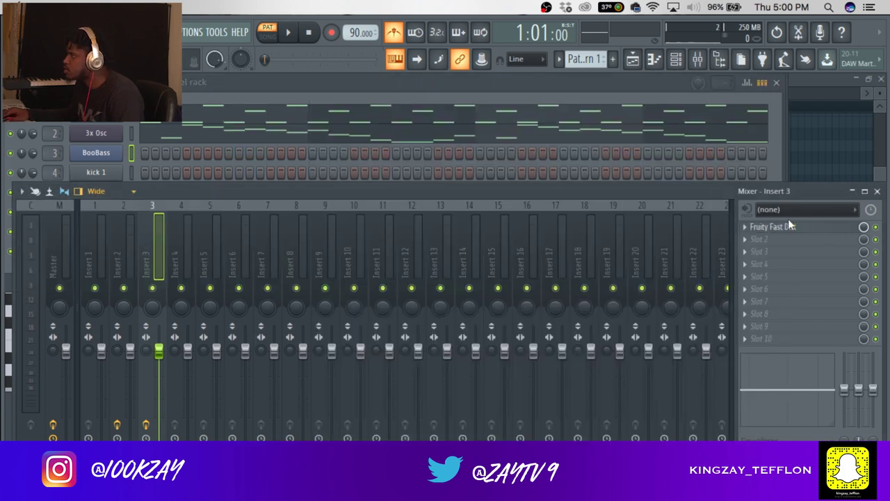
pyautogui.click(638, 60)
pyautogui.click(656, 61)
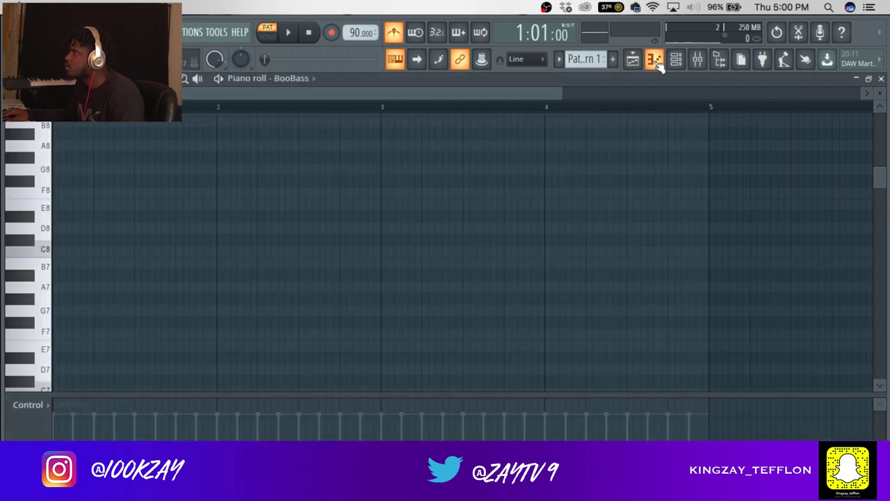
pyautogui.click(676, 60)
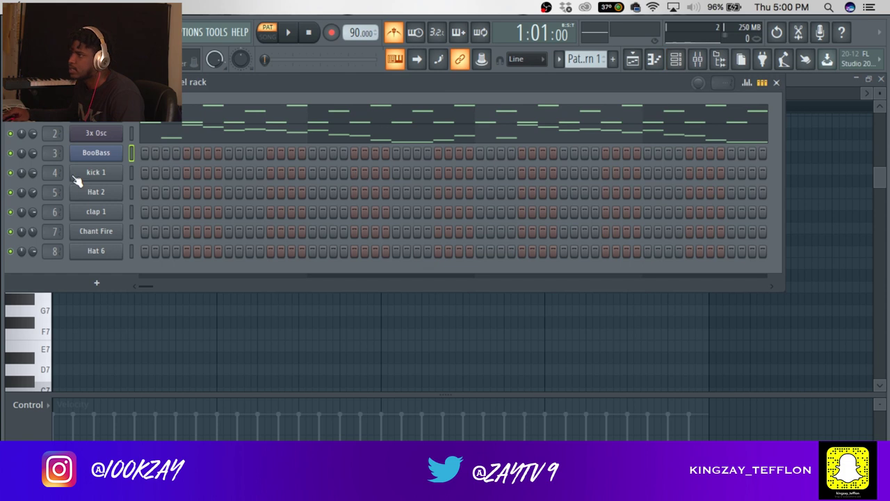
pyautogui.rightClick(111, 156)
pyautogui.click(139, 151)
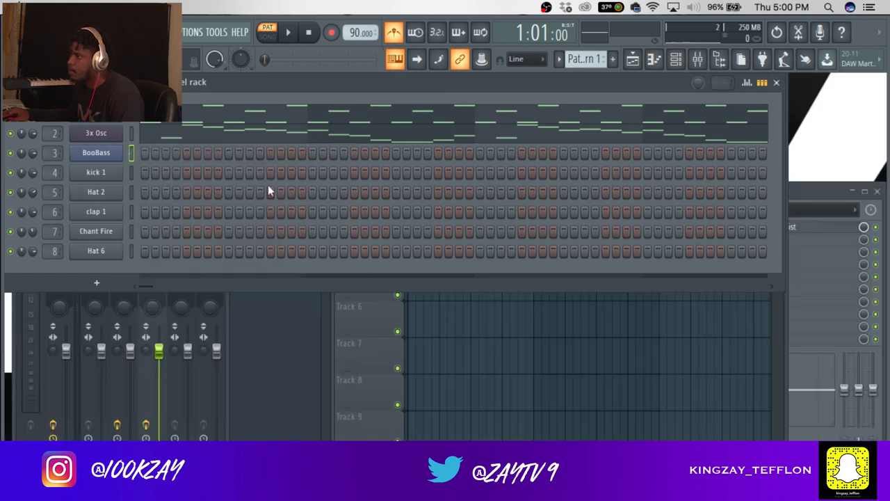
# Step: Reopen the BooBass piano roll and place three consecutive B3 eighth notes from the start of bar 1
pyautogui.rightClick(129, 154)
pyautogui.click(160, 152)
pyautogui.press('space')
pyautogui.press('space')
pyautogui.scroll(-8, 62, 271)
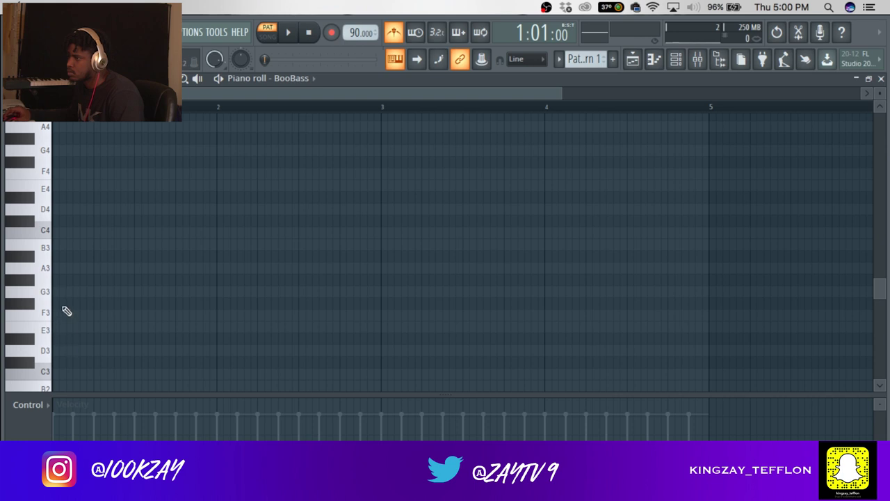
pyautogui.click(60, 243)
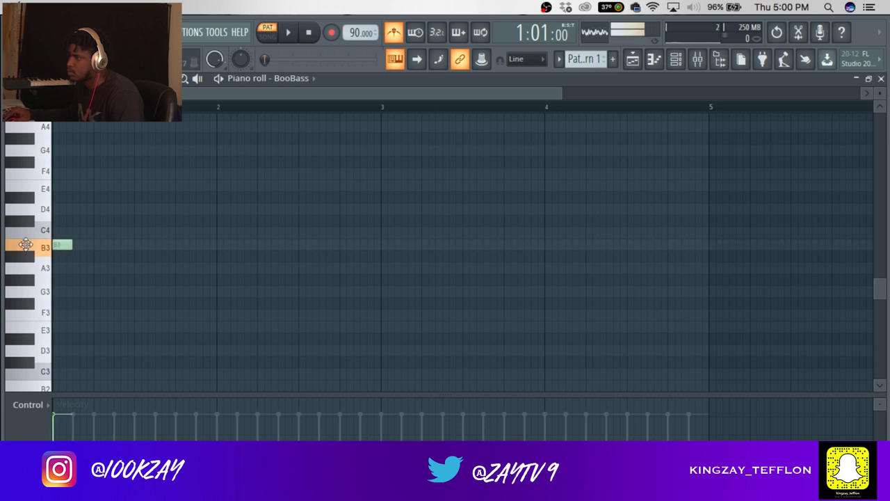
pyautogui.click(81, 244)
pyautogui.moveTo(81, 243); pyautogui.dragTo(78, 245)
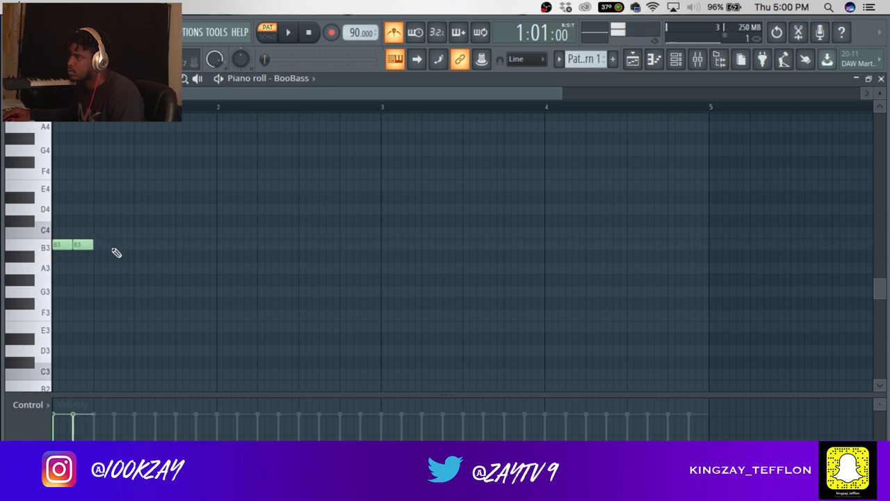
pyautogui.click(101, 245)
# Step: Preview the BooBass B3 notes and lengthen them end to end, stretching the third to about 1.7 beats
pyautogui.press('space')
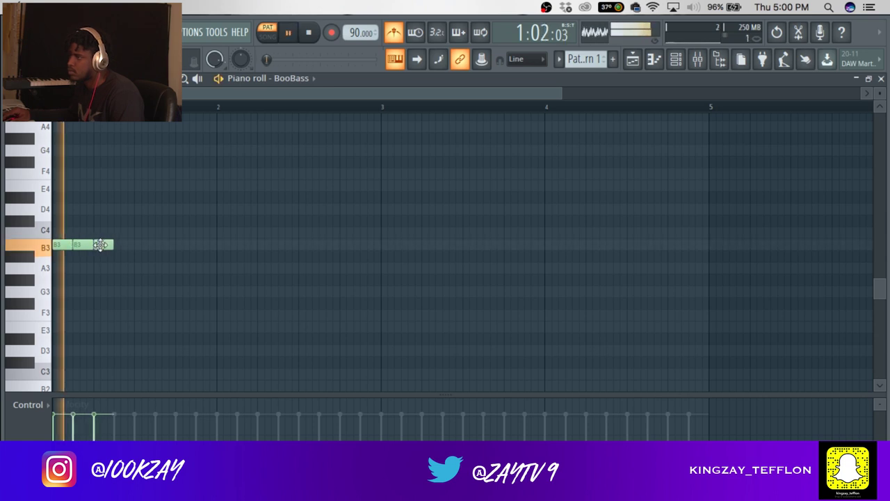
pyautogui.press('space')
pyautogui.scroll(2, 90, 245)
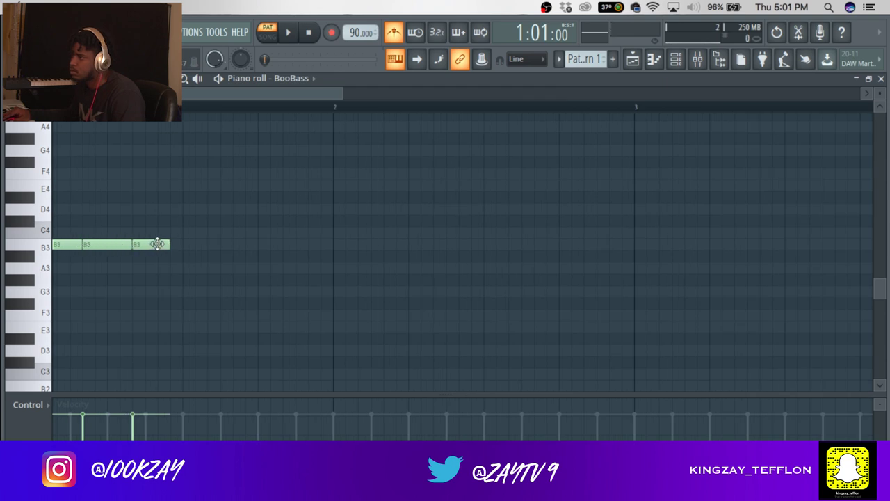
pyautogui.moveTo(167, 245); pyautogui.dragTo(232, 257)
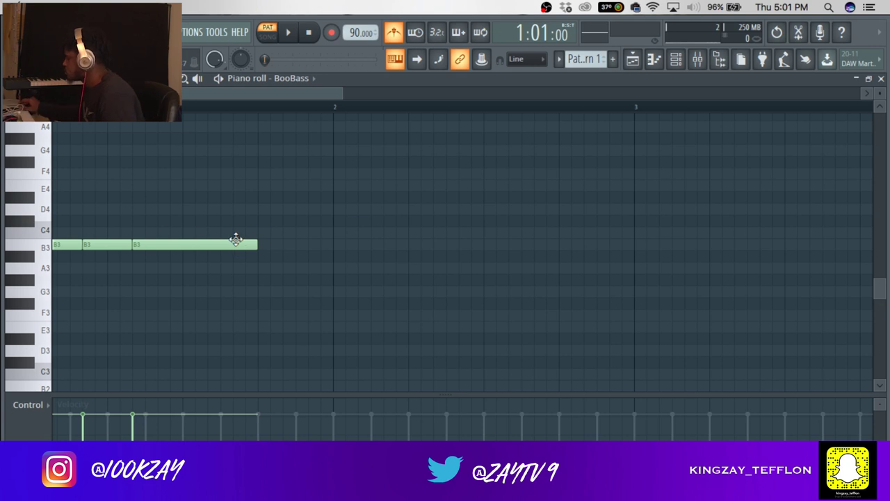
# Step: Place a one-beat D#4 at the start of bar 2 and a D4 of about 1.7 beats directly after it
pyautogui.click(335, 198)
pyautogui.click(409, 219)
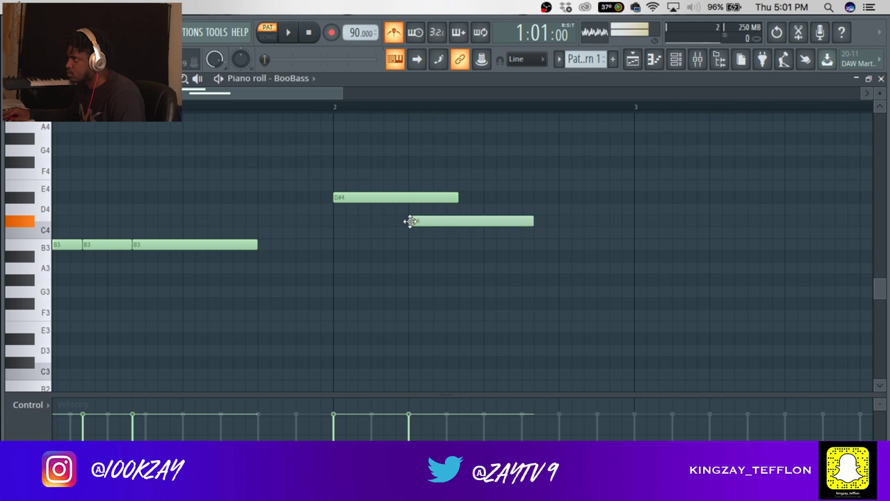
pyautogui.doubleClick(411, 219)
pyautogui.click(528, 128)
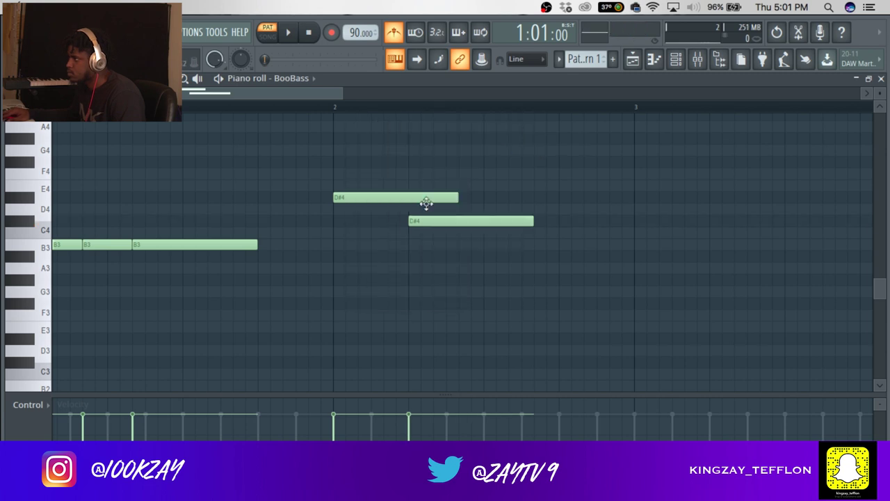
pyautogui.moveTo(418, 222); pyautogui.dragTo(421, 209)
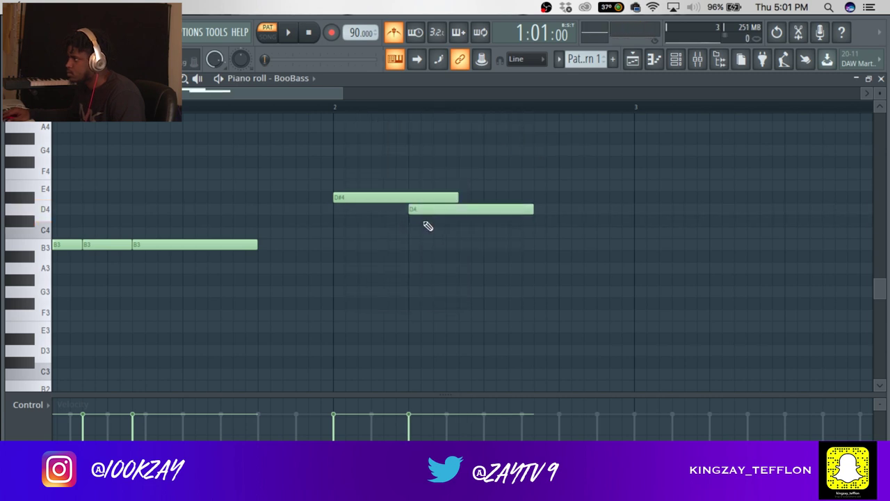
pyautogui.moveTo(455, 197); pyautogui.dragTo(416, 194)
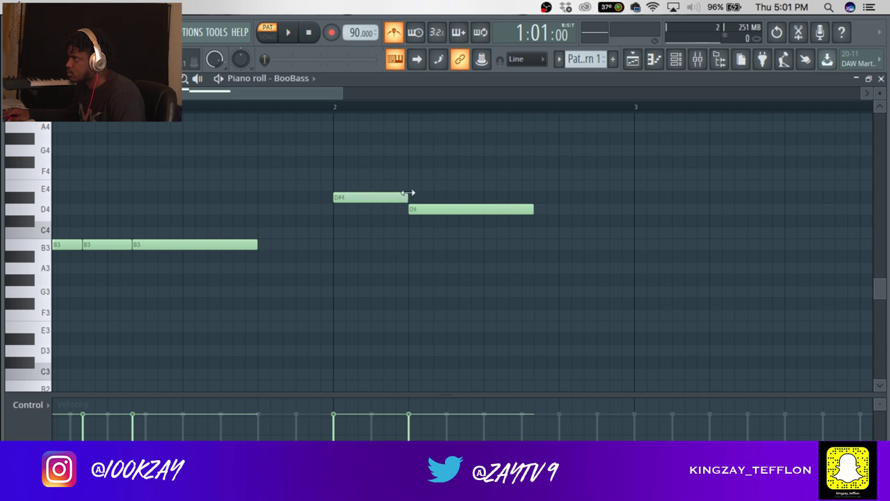
# Step: Replace the second B3 in bar 1 with one as long as the first, move the third B3 directly against it, and preview
pyautogui.press('space')
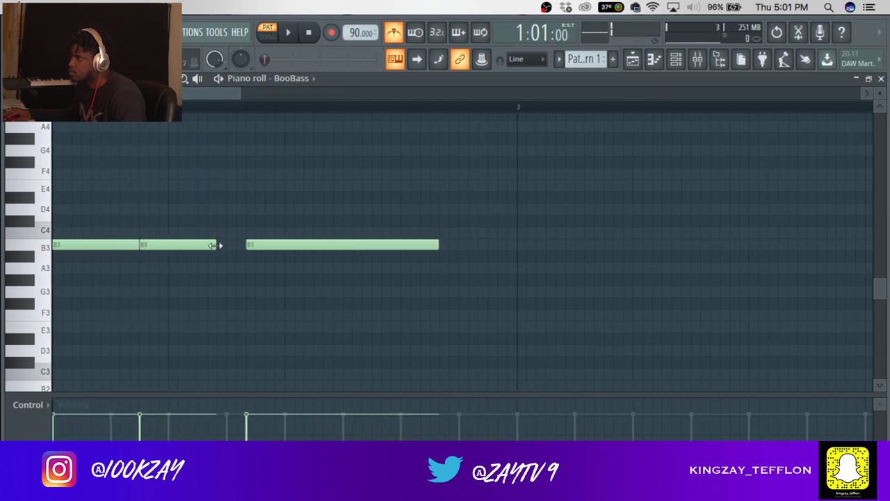
pyautogui.press('space')
pyautogui.press('space')
pyautogui.rightClick(149, 244)
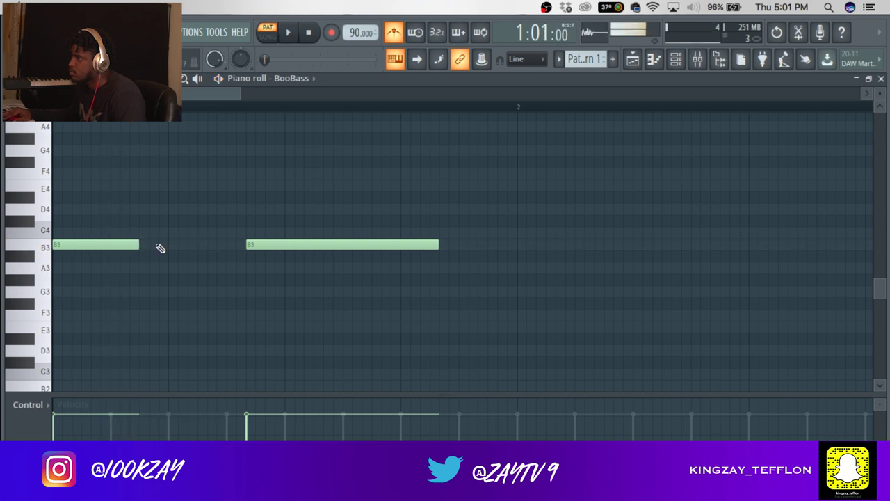
pyautogui.click(154, 245)
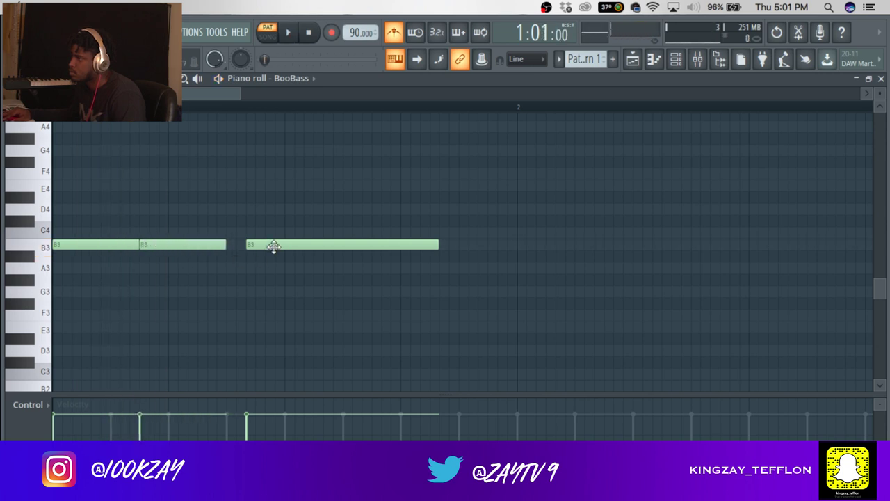
pyautogui.moveTo(272, 245); pyautogui.dragTo(250, 245)
pyautogui.press('space')
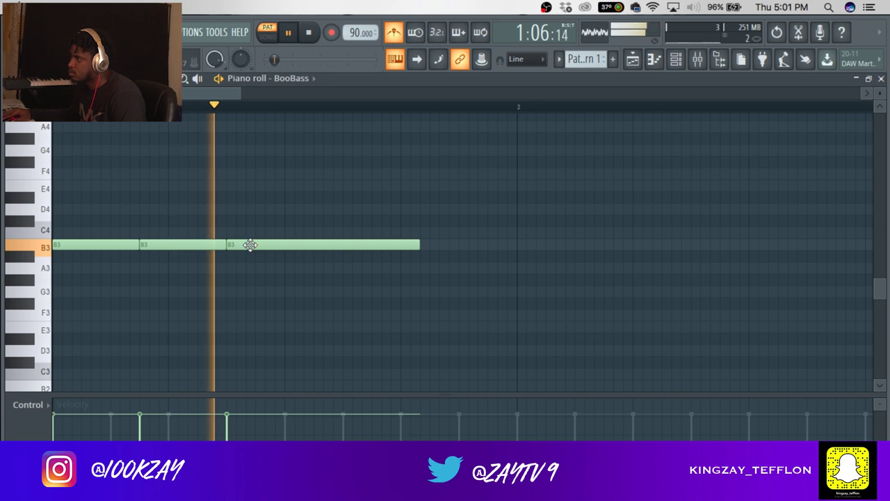
pyautogui.press('space')
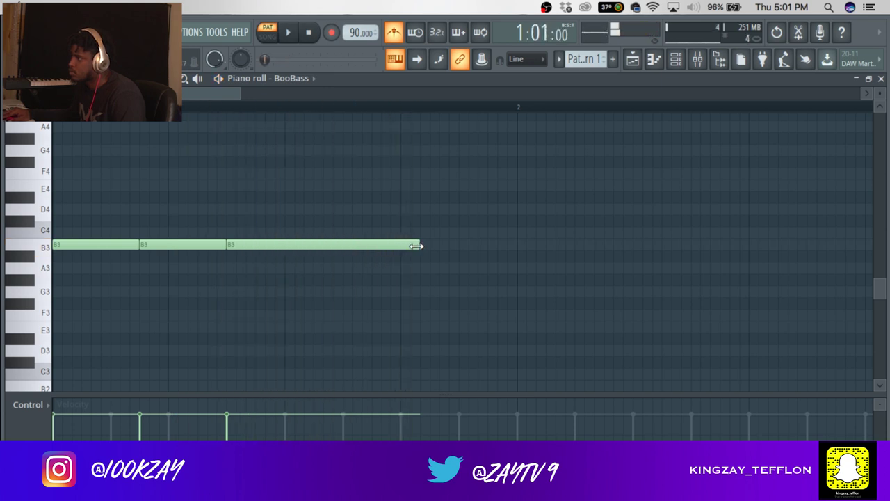
# Step: Shorten the third B3 in bar 1 to 1.5 beats and preview the bass line
pyautogui.press('space')
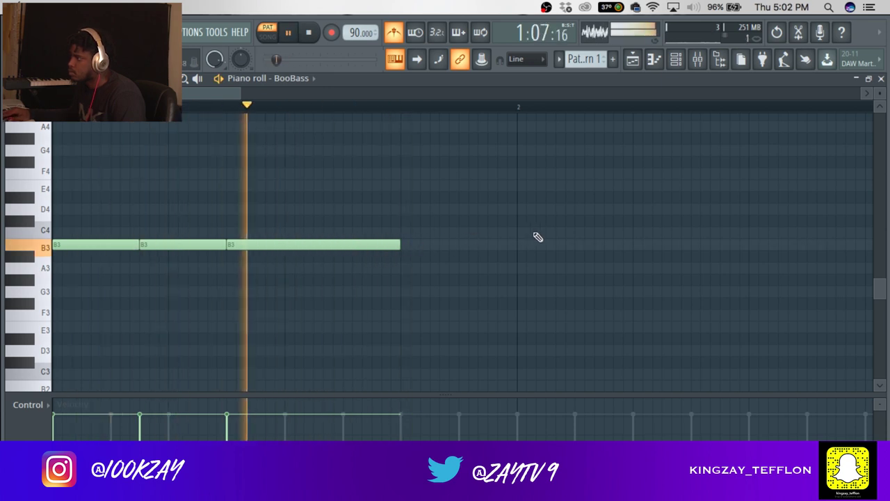
pyautogui.press('space')
pyautogui.press('space')
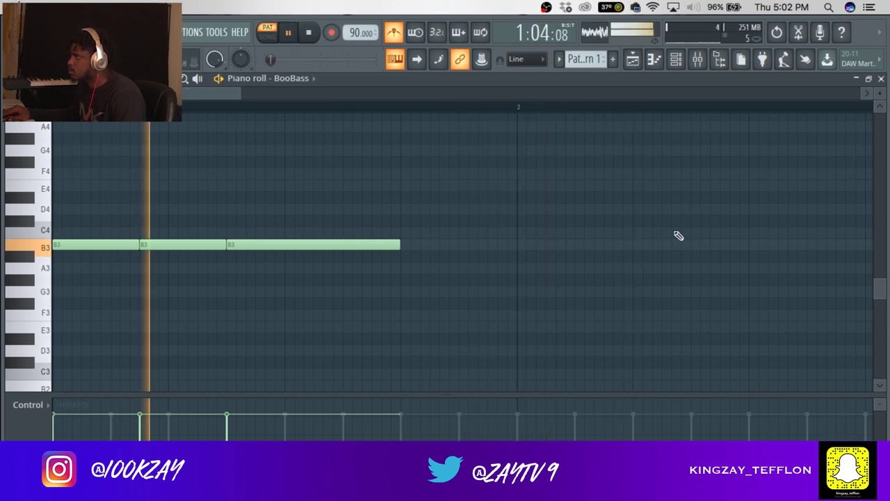
# Step: Place a 1.5-beat D4 in bar 2, preview it, and shift it earlier to start on step 7 of the bar
pyautogui.moveTo(183, 93); pyautogui.dragTo(237, 103)
pyautogui.press('space')
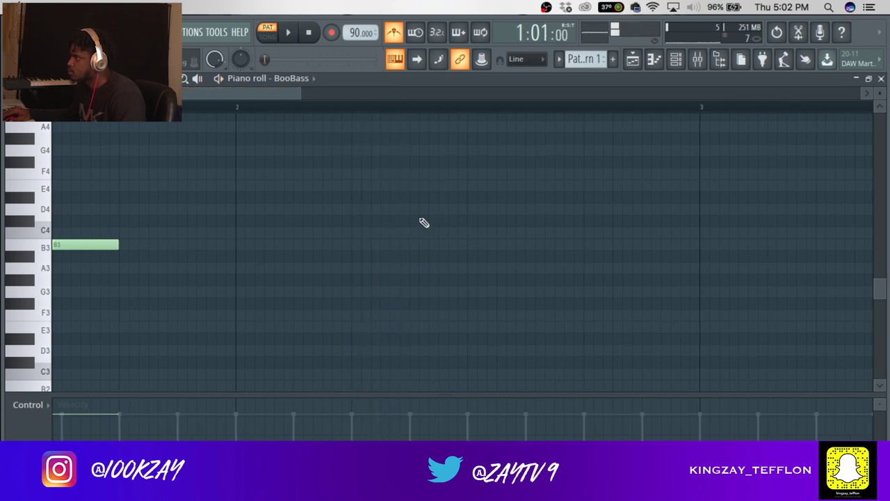
pyautogui.click(427, 223)
pyautogui.moveTo(428, 222)
pyautogui.mouseDown()
pyautogui.moveTo(424, 201)
pyautogui.moveTo(425, 216)
pyautogui.mouseUp()
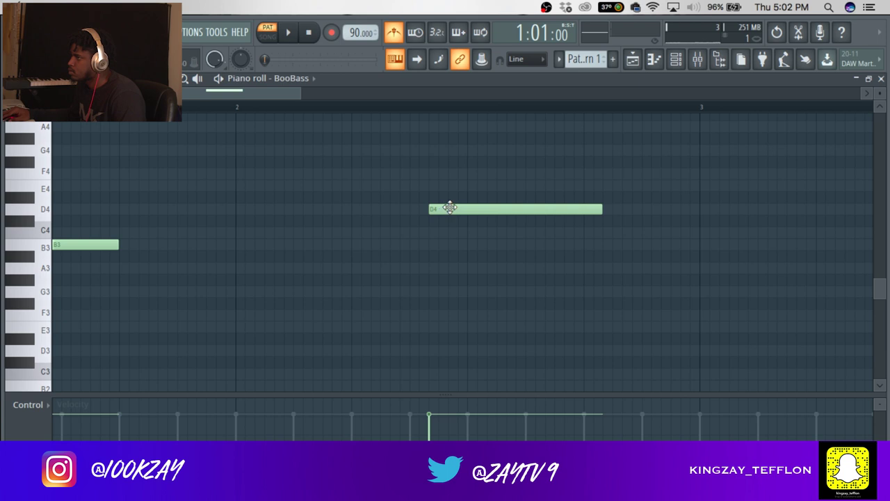
pyautogui.press('space')
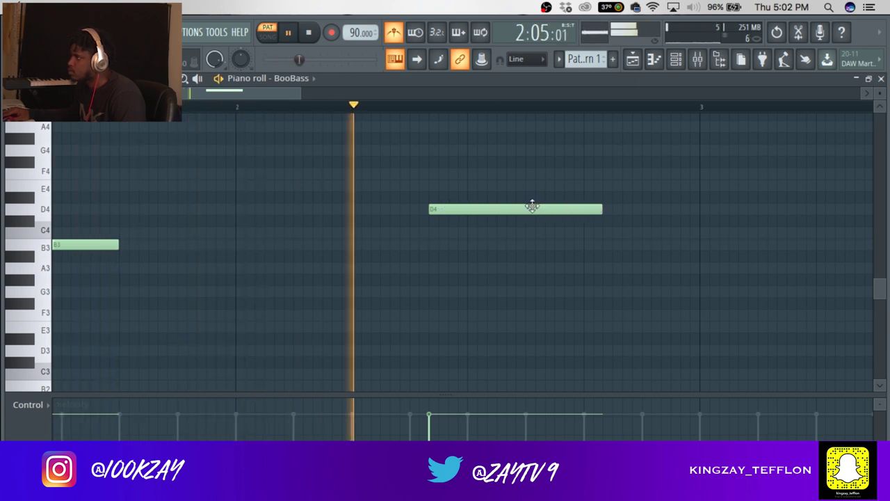
pyautogui.press('space')
pyautogui.moveTo(528, 206); pyautogui.dragTo(502, 211)
pyautogui.press('space')
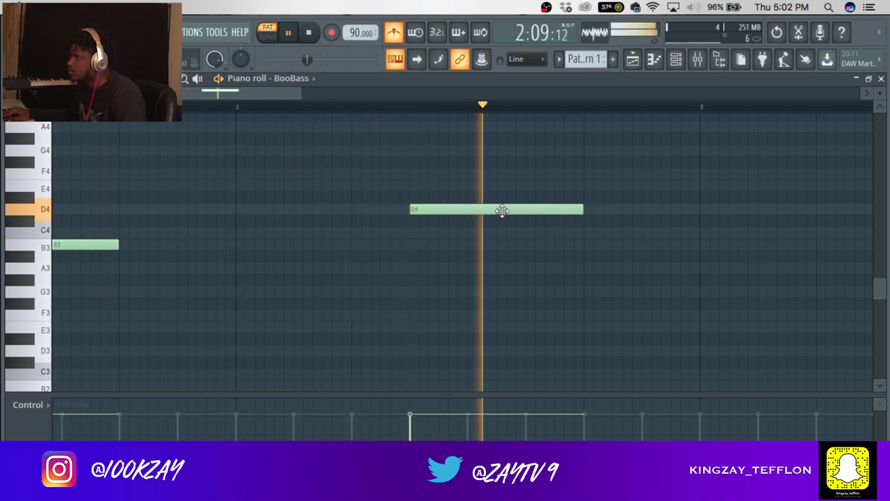
pyautogui.press('space')
# Step: Add a C#4 on beat 3 of bar 2, trimming the D4 to end there and the C#4 to about 0.6 beats
pyautogui.click(473, 222)
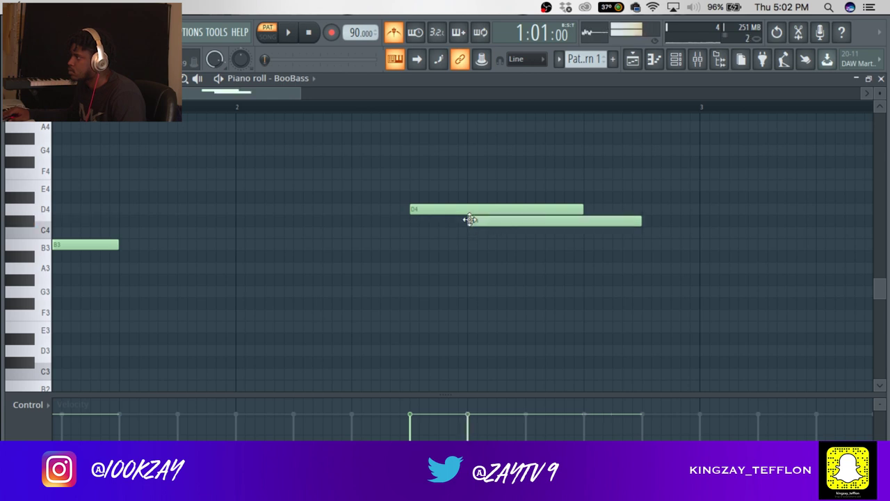
pyautogui.moveTo(581, 208); pyautogui.dragTo(476, 210)
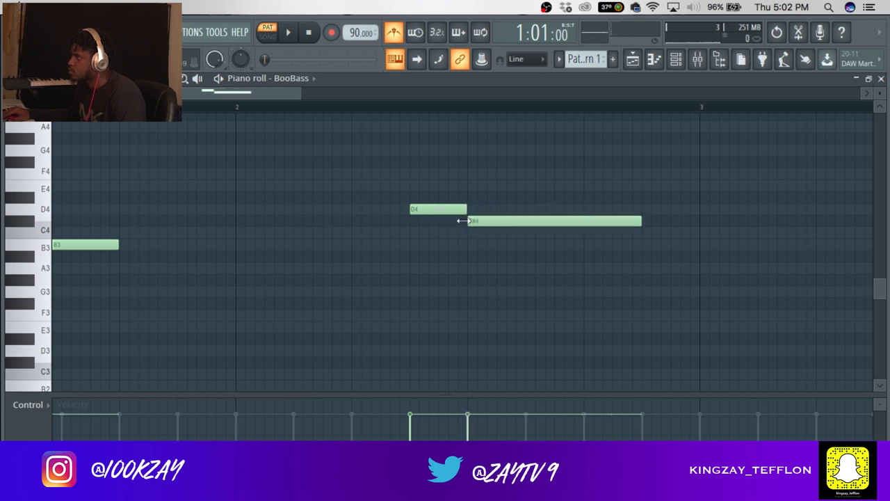
pyautogui.press('space')
pyautogui.moveTo(637, 223); pyautogui.dragTo(533, 222)
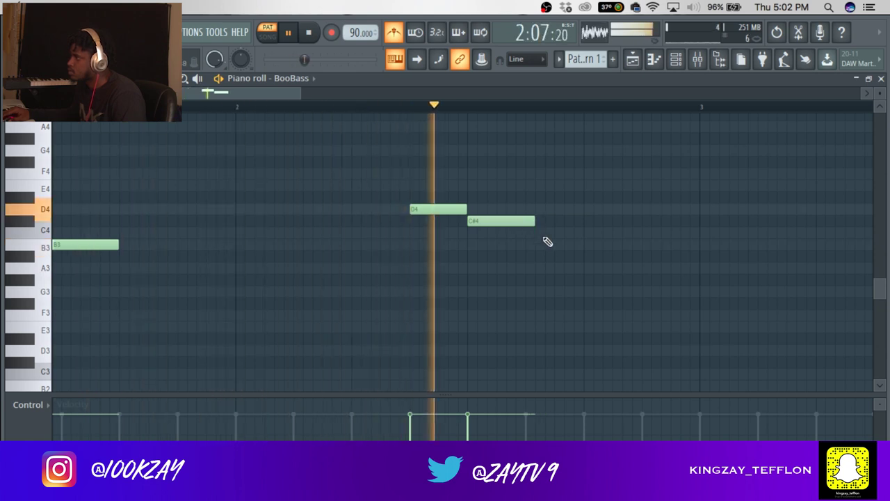
pyautogui.press('space')
# Step: Place a B3 of about 0.6 beats after the C#4, trim the C#4 to half a beat, and close the gap between them
pyautogui.click(538, 243)
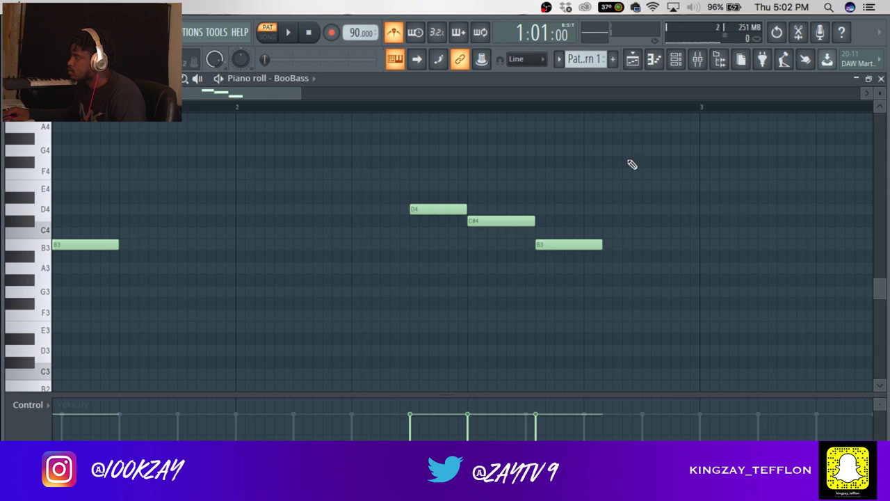
pyautogui.press('space')
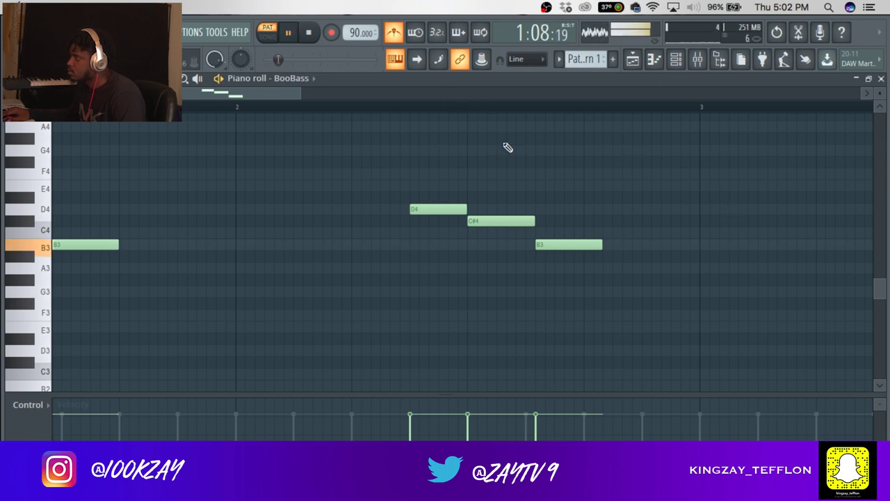
pyautogui.moveTo(470, 221); pyautogui.dragTo(479, 223)
pyautogui.press('space')
pyautogui.moveTo(550, 247); pyautogui.dragTo(541, 246)
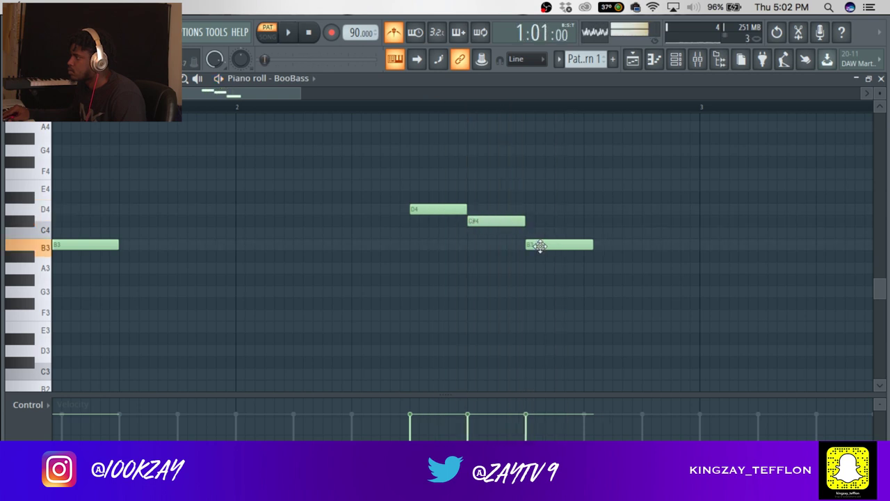
pyautogui.rightClick(537, 245)
pyautogui.click(527, 244)
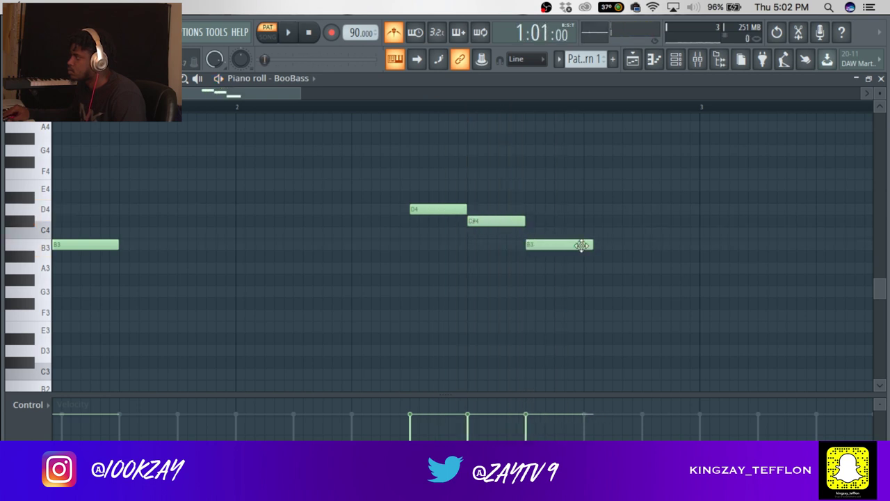
pyautogui.press('space')
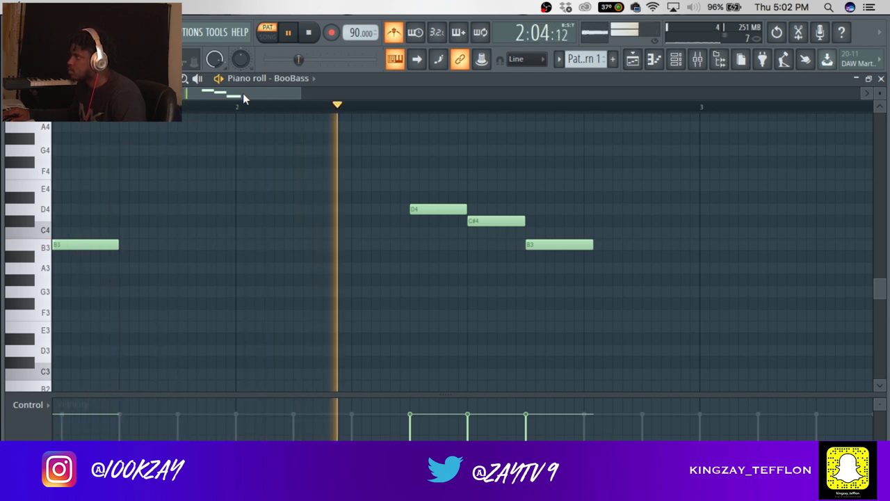
pyautogui.press('space')
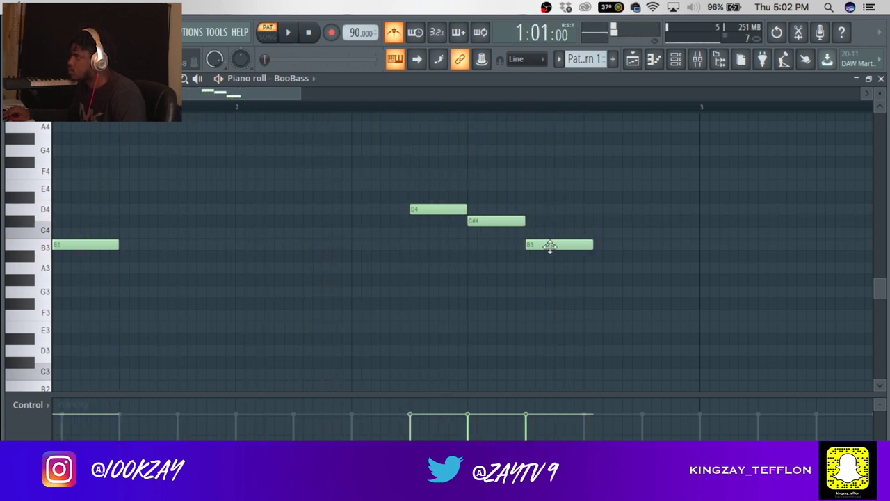
# Step: Move bar 2's B3 to beat 4 and lengthen both the C#4 and that B3 to one beat each
pyautogui.moveTo(544, 242); pyautogui.dragTo(600, 241)
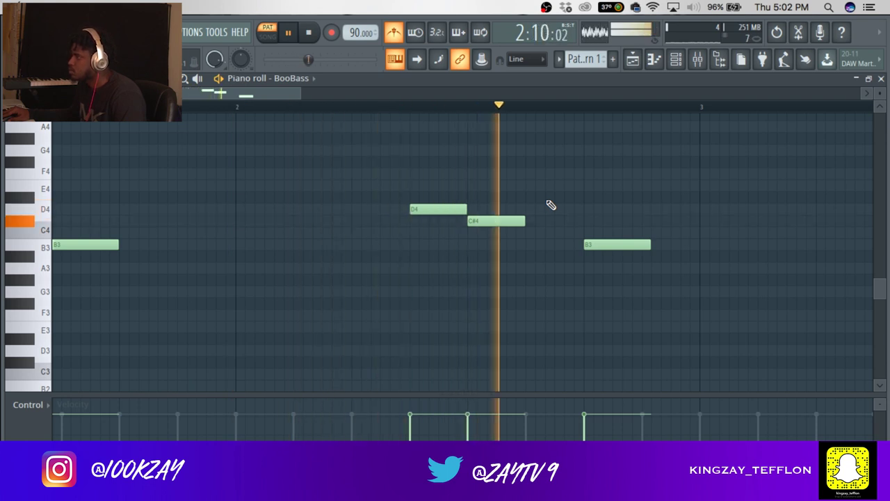
pyautogui.press('space')
pyautogui.doubleClick(529, 221)
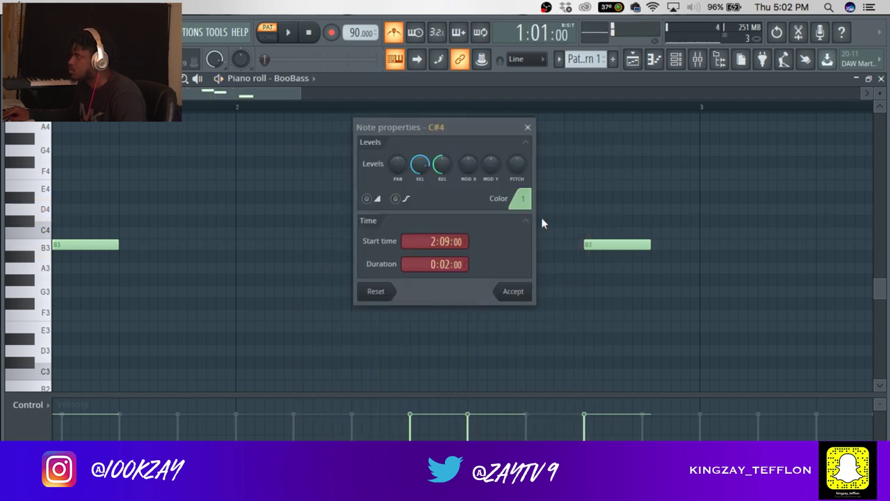
pyautogui.click(528, 128)
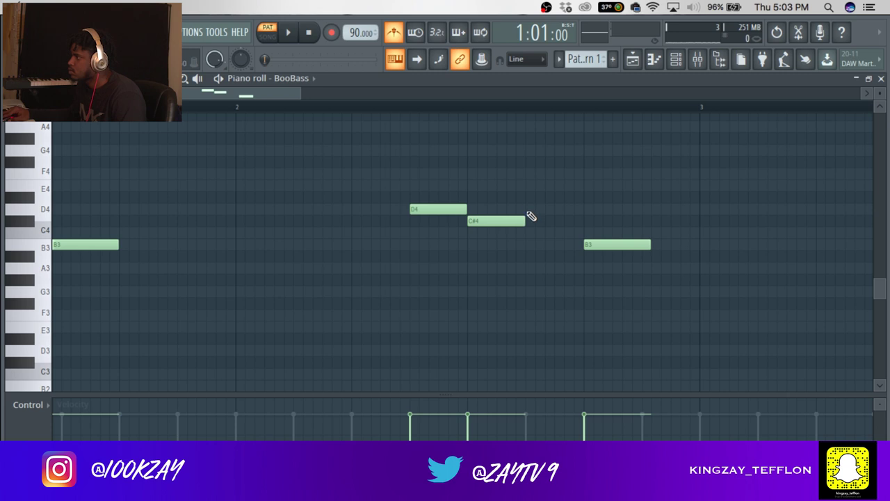
pyautogui.moveTo(525, 221); pyautogui.dragTo(583, 221)
pyautogui.press('space')
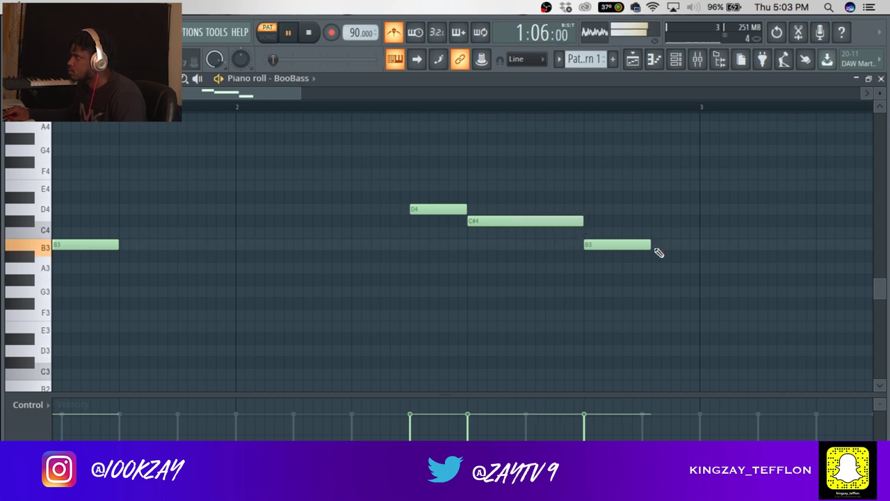
pyautogui.moveTo(650, 246); pyautogui.dragTo(699, 247)
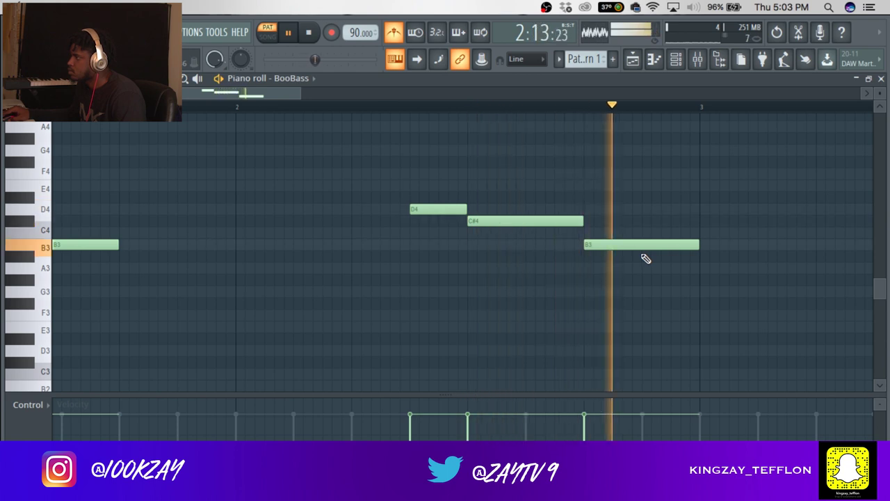
pyautogui.press('space')
# Step: Duplicate the two-bar bass line into bars 3 and 4, and play the pattern with the metronome off
pyautogui.scroll(-2, 487, 195)
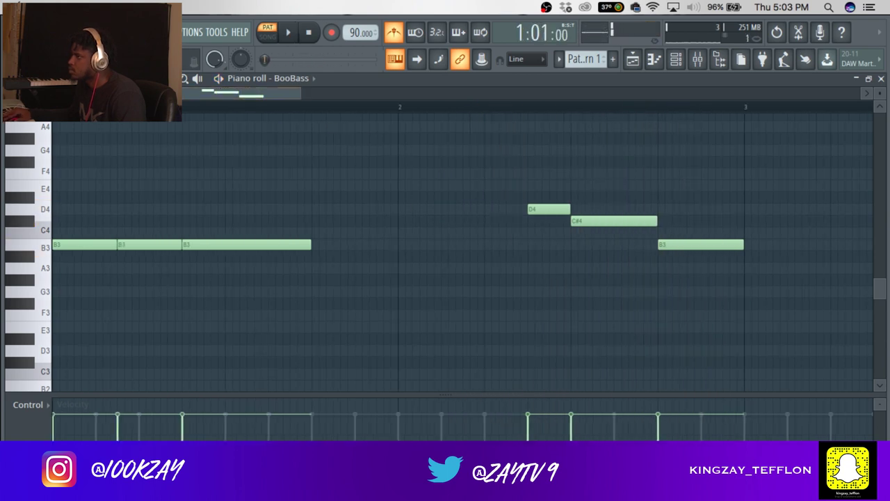
pyautogui.moveTo(783, 145); pyautogui.dragTo(751, 254)
pyautogui.moveTo(300, 96); pyautogui.dragTo(543, 94)
pyautogui.click(482, 179)
pyautogui.press('space')
pyautogui.press('space')
pyautogui.press('space')
pyautogui.press('space')
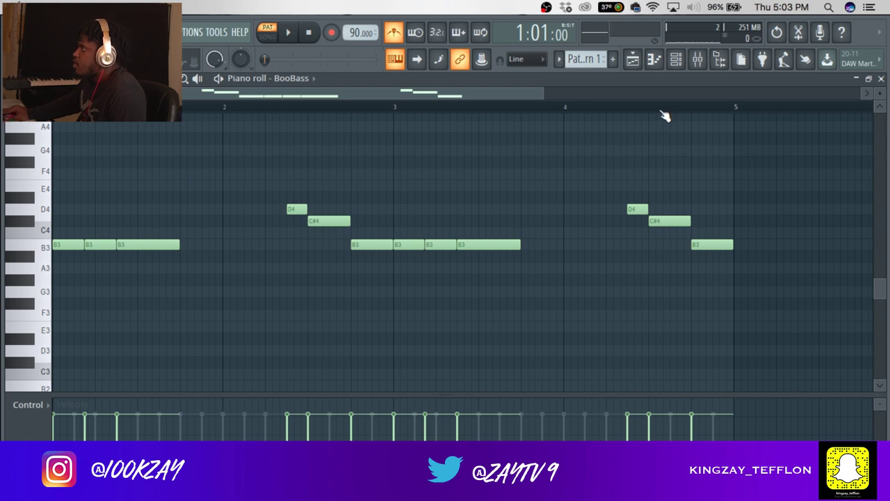
pyautogui.press('space')
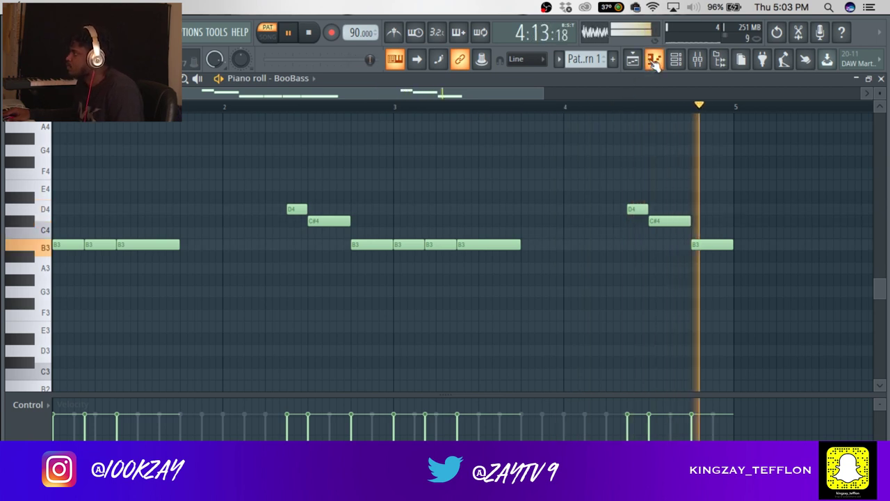
pyautogui.press('space')
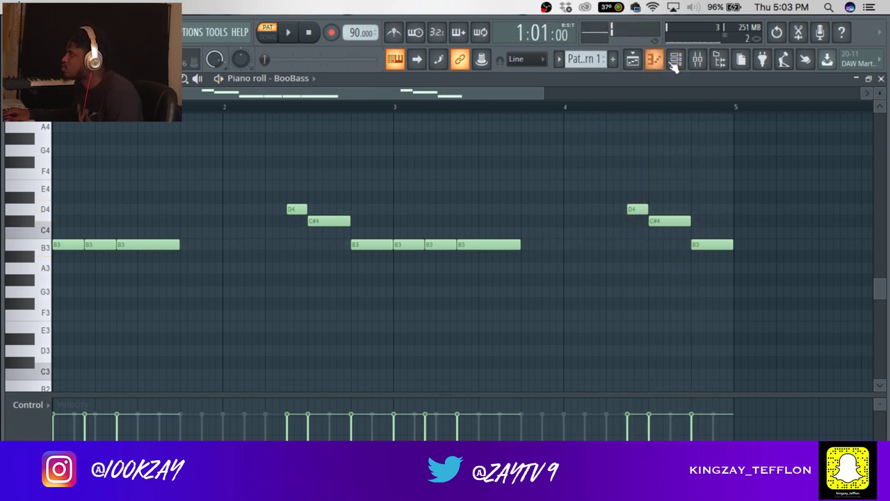
# Step: Copy the BooBass notes onto the kick 1 channel and open kick 1's piano roll
pyautogui.click(675, 60)
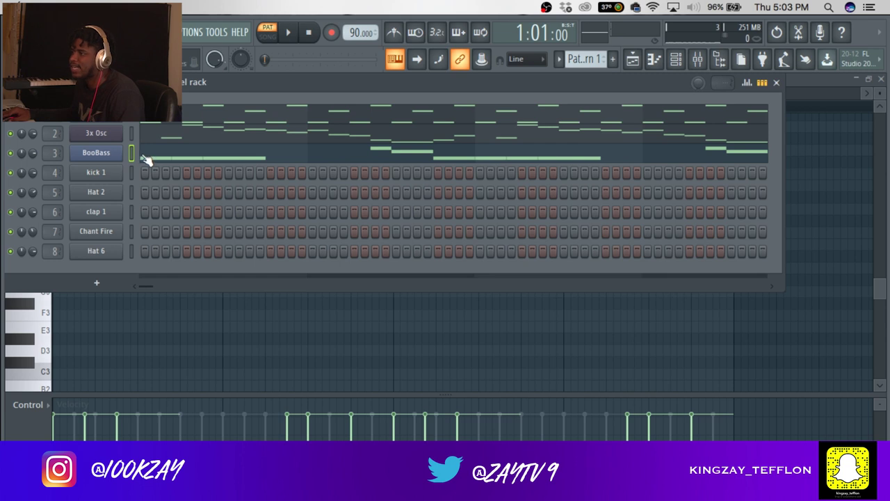
pyautogui.rightClick(99, 159)
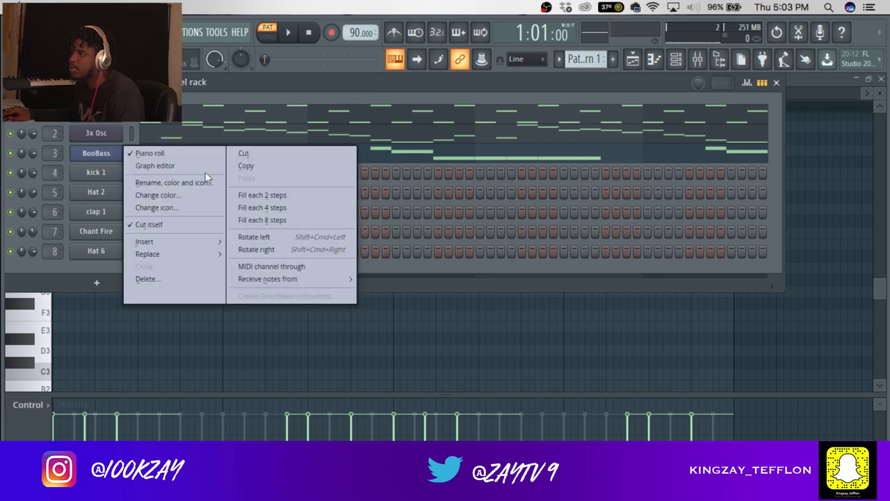
pyautogui.click(271, 167)
pyautogui.rightClick(107, 176)
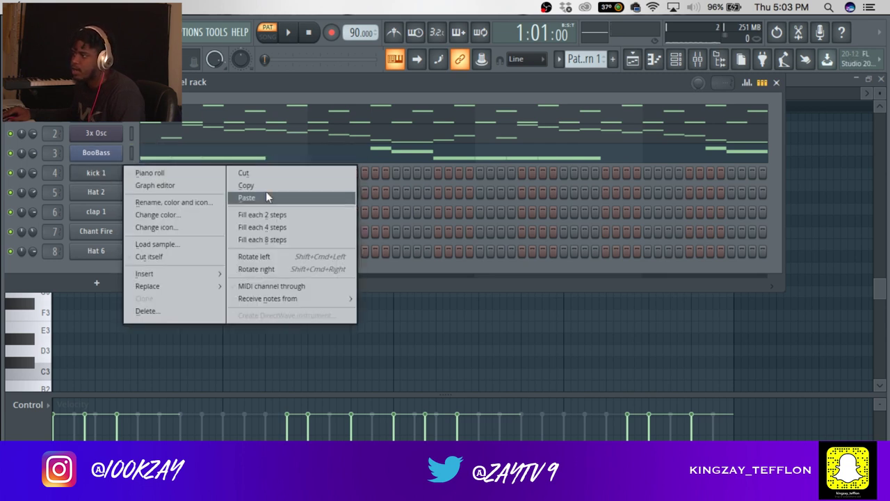
pyautogui.click(265, 197)
pyautogui.click(245, 177)
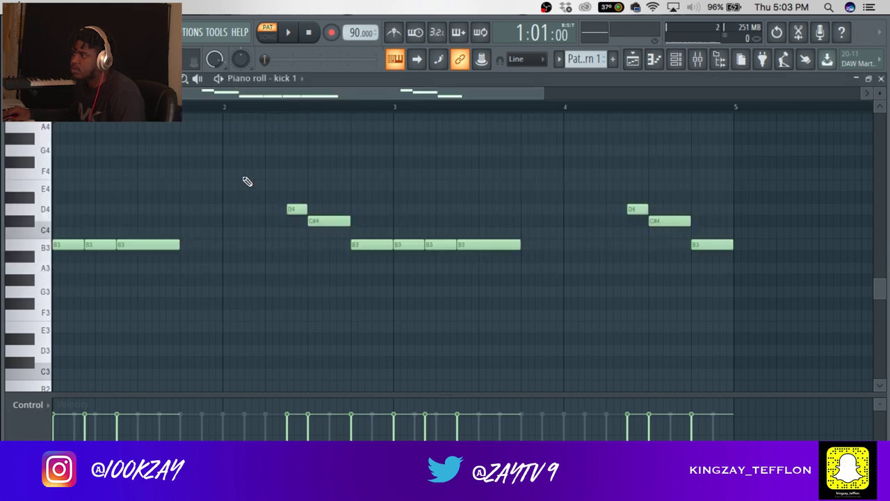
# Step: Lower the D4 and C#4 kick notes in bars 2 and 4 to B3 so every note shares one pitch
pyautogui.moveTo(259, 171); pyautogui.dragTo(321, 230)
pyautogui.hotkey('shift', 'Down')
pyautogui.hotkey('shift', 'Down')
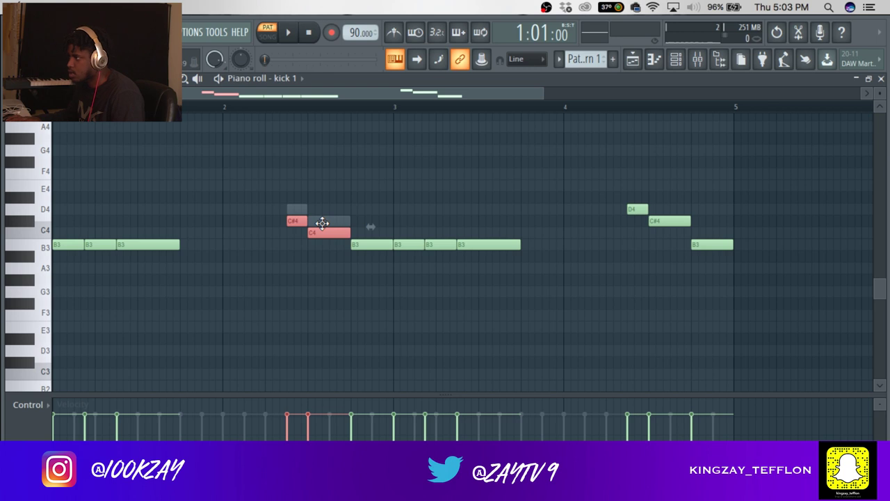
pyautogui.click(323, 175)
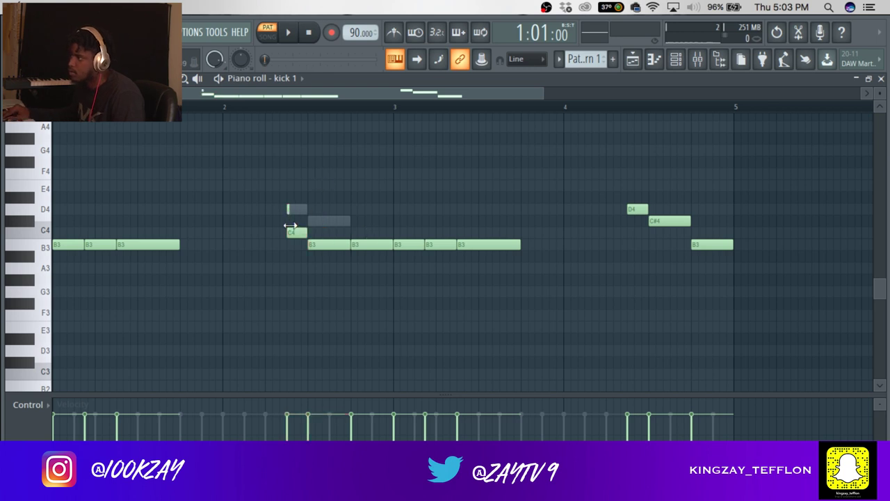
pyautogui.moveTo(298, 231); pyautogui.dragTo(297, 250)
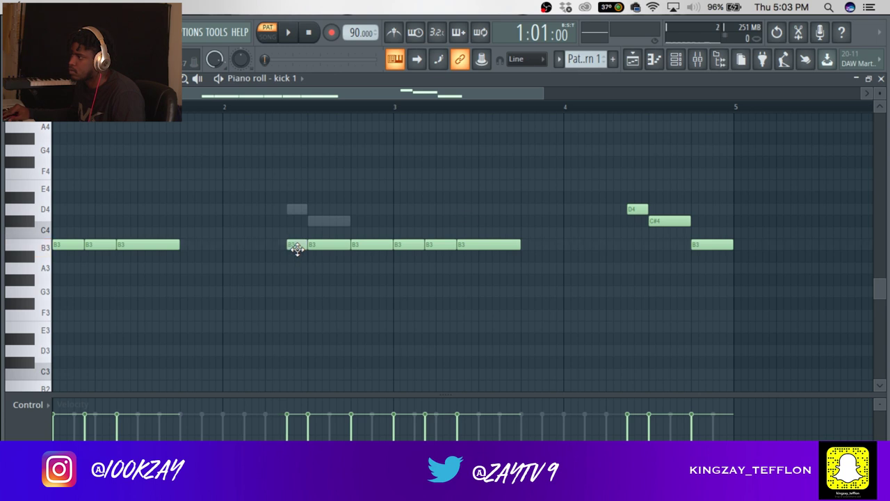
pyautogui.moveTo(632, 205); pyautogui.dragTo(636, 252)
pyautogui.moveTo(668, 221); pyautogui.dragTo(668, 247)
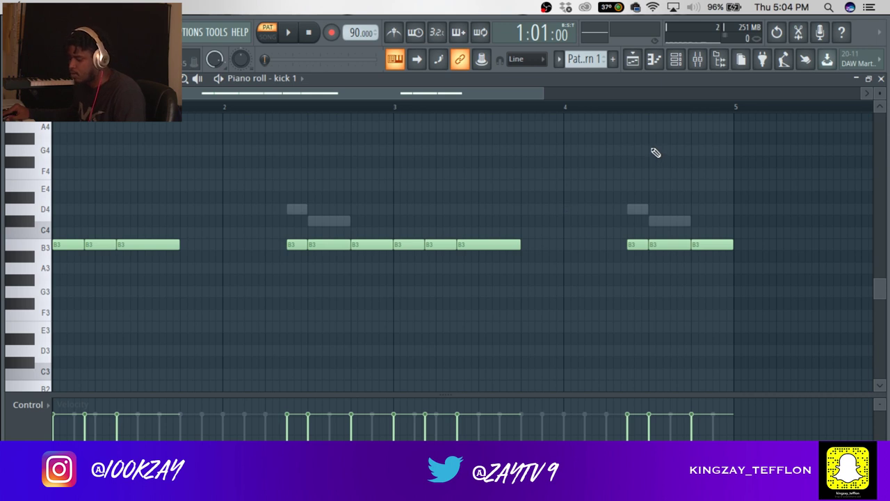
# Step: Select all kick 1 notes and transpose them up two octaves to B5, previewing the sound along the way
pyautogui.hotkey('ctrl', 'a')
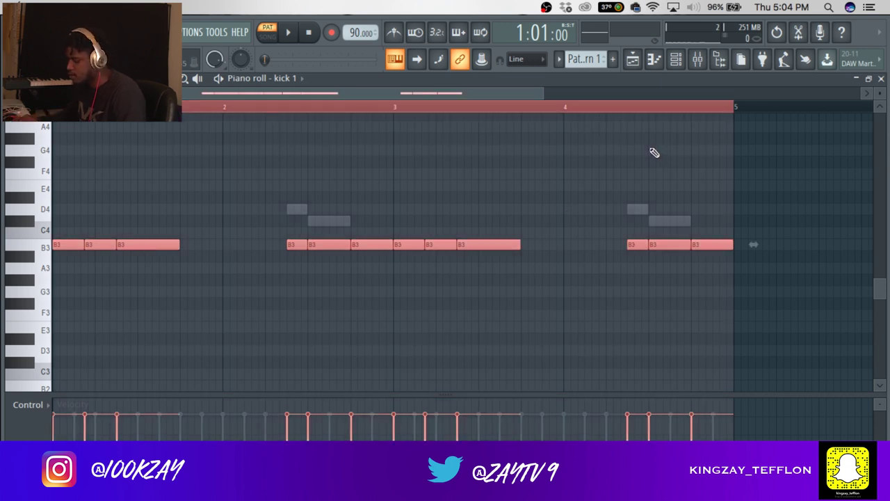
pyautogui.press('space')
pyautogui.press('space')
pyautogui.scroll(5, 459, 228)
pyautogui.press('space')
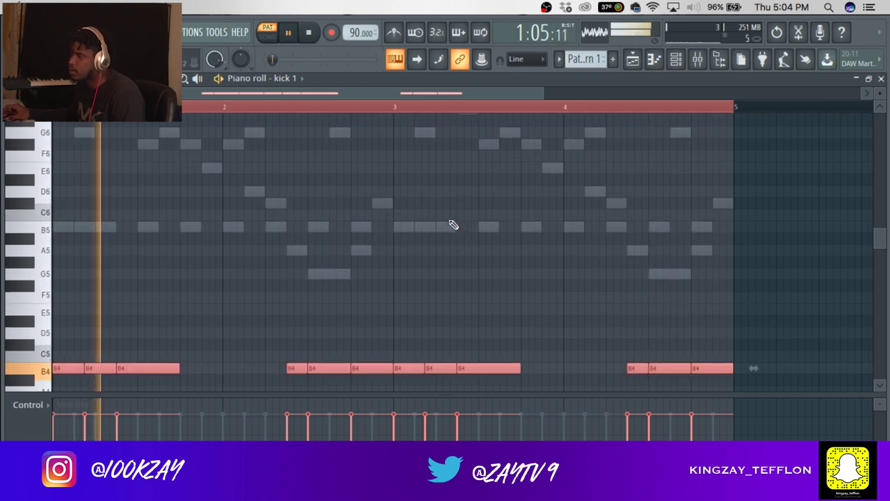
pyautogui.press('space')
pyautogui.hotkey('ctrl', 'Up')
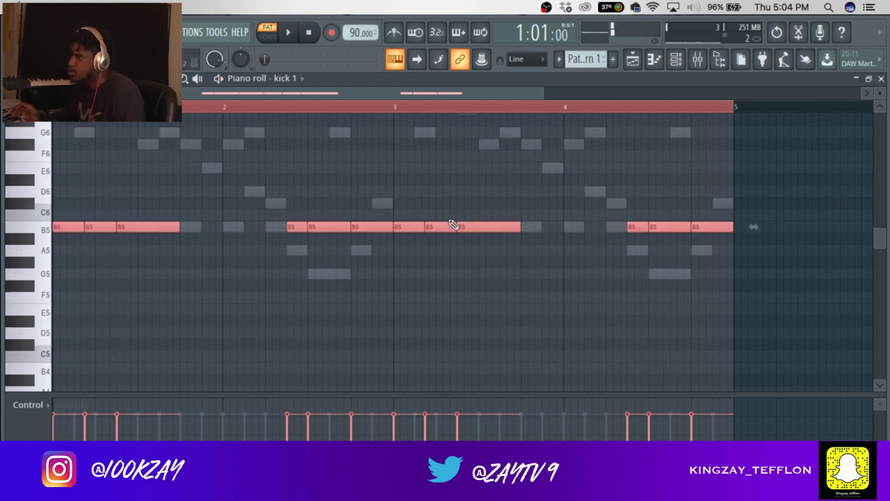
# Step: Preview the transposed kick briefly and deselect all kick 1 notes
pyautogui.press('space')
pyautogui.press('space')
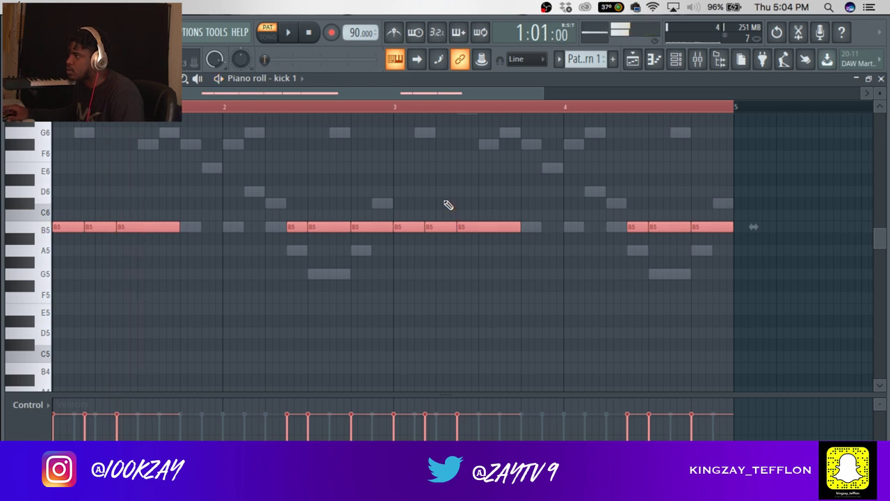
pyautogui.hotkey('ctrl', 'd')
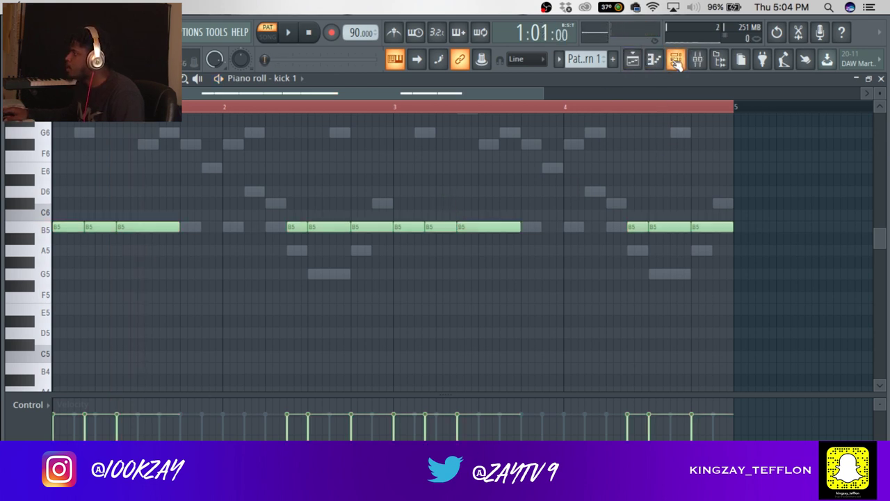
# Step: Show the channel rack and turn on every Hat 2 step across all four bars
pyautogui.click(676, 60)
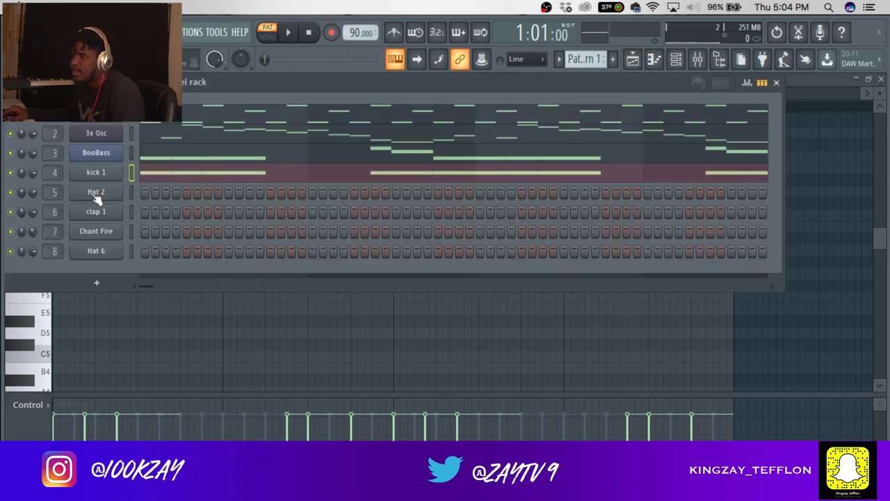
pyautogui.moveTo(149, 193); pyautogui.dragTo(438, 192)
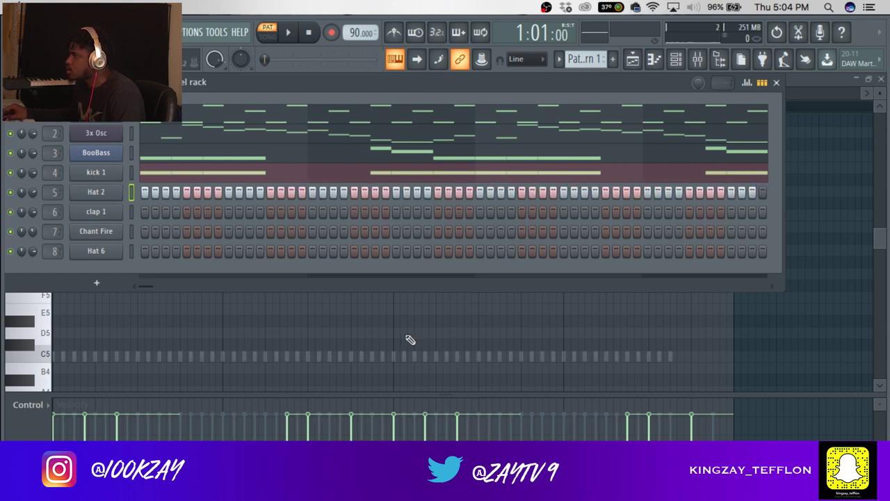
pyautogui.hscroll(2, 383, 284)
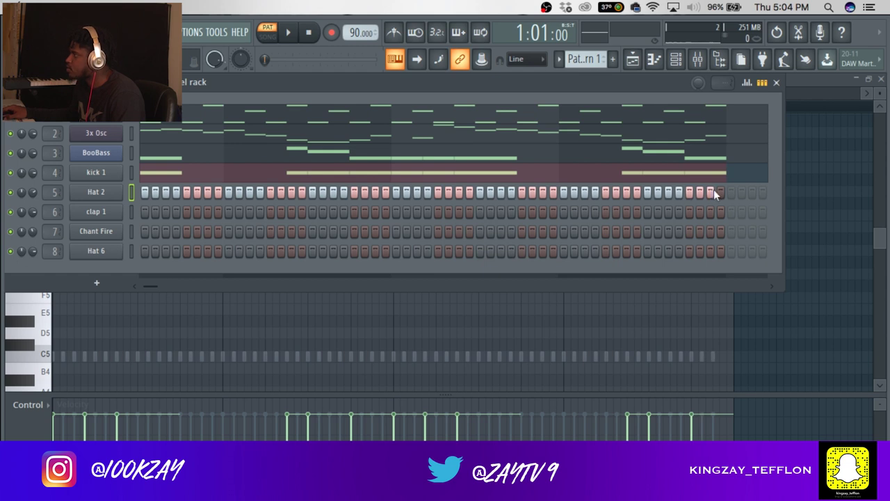
pyautogui.hscroll(-2, 503, 288)
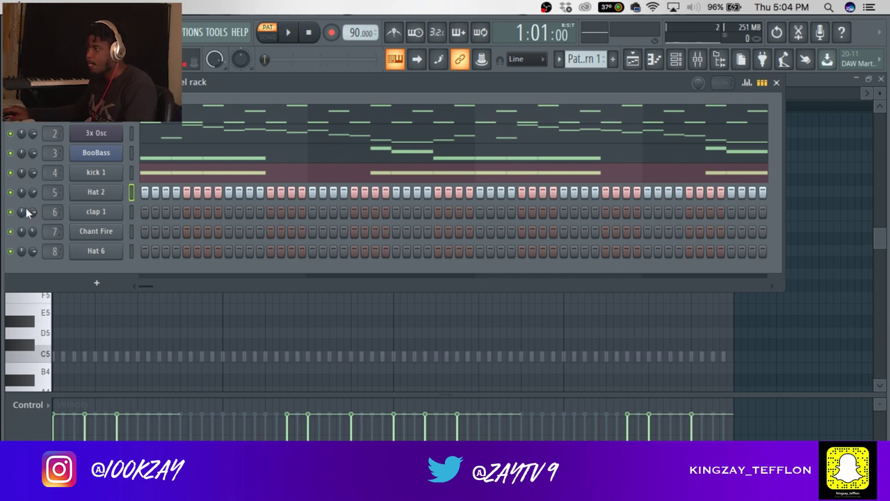
# Step: Place clap 1 hits on beats 2 and 4 of all four bars while the pattern plays
pyautogui.press('space')
pyautogui.click(187, 212)
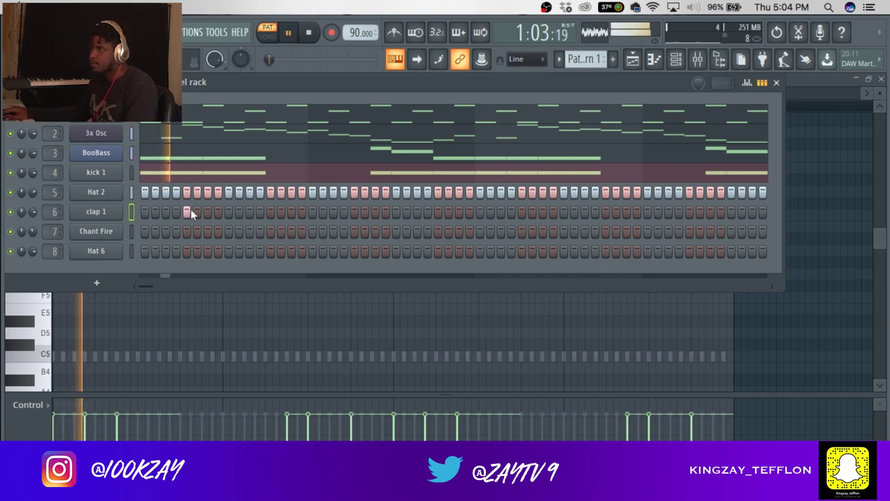
pyautogui.click(270, 212)
pyautogui.click(354, 211)
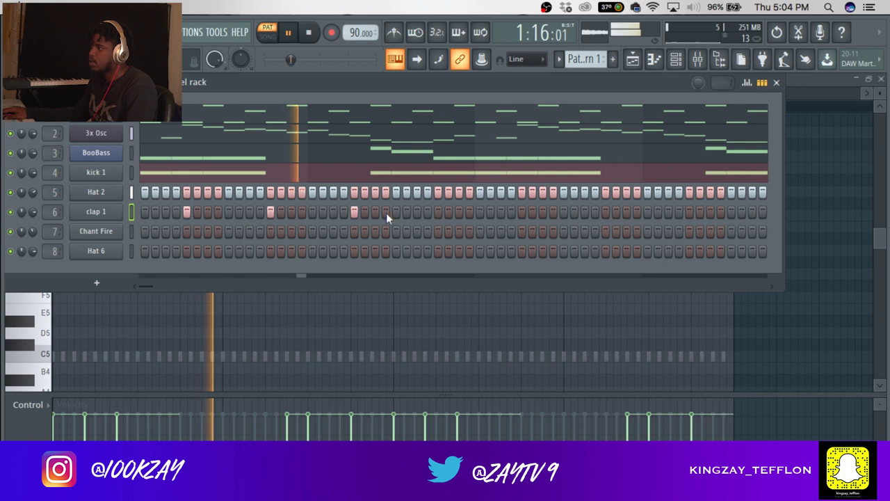
pyautogui.click(437, 211)
pyautogui.click(523, 212)
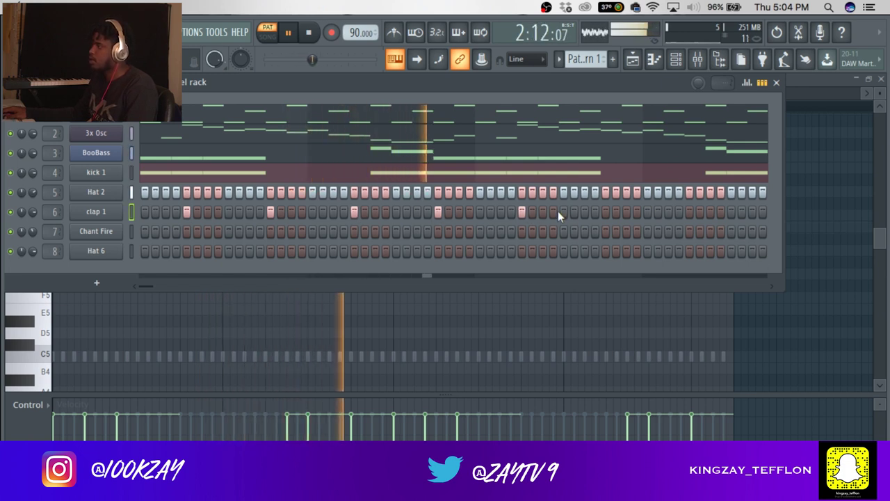
pyautogui.click(604, 211)
pyautogui.click(689, 209)
pyautogui.click(697, 286)
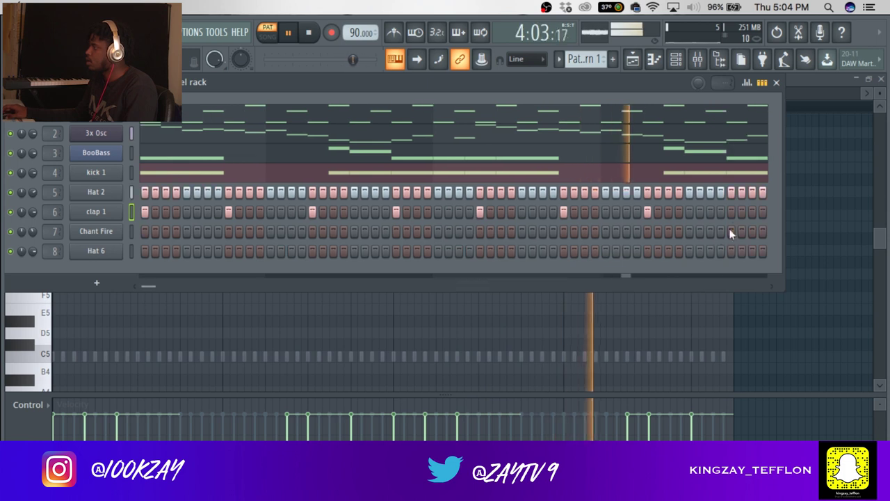
pyautogui.click(516, 286)
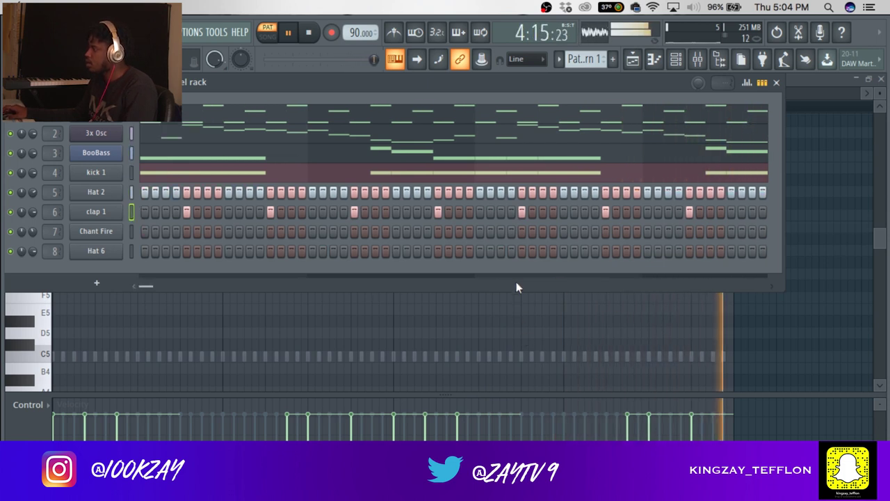
pyautogui.press('space')
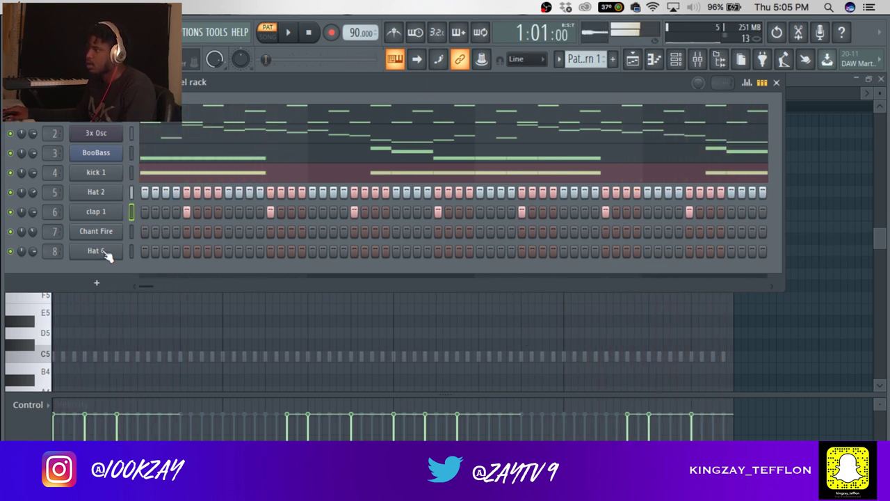
# Step: Place a Chant Fire hit on the eleventh step of each of the four bars, previewing the pattern along the way
pyautogui.click(166, 231)
pyautogui.press('space')
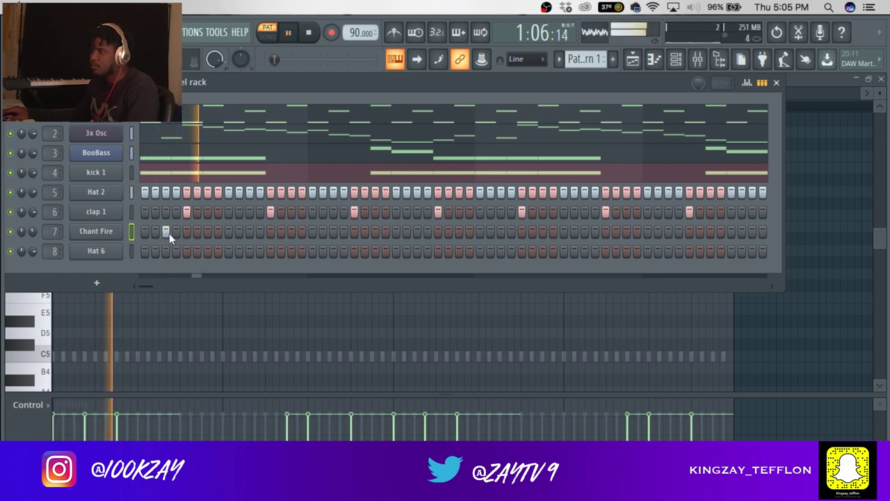
pyautogui.press('space')
pyautogui.click(165, 231)
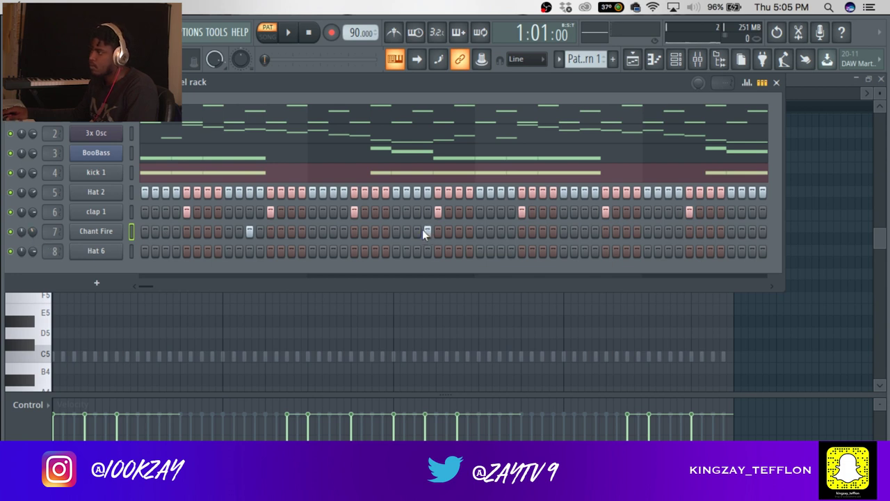
pyautogui.press('space')
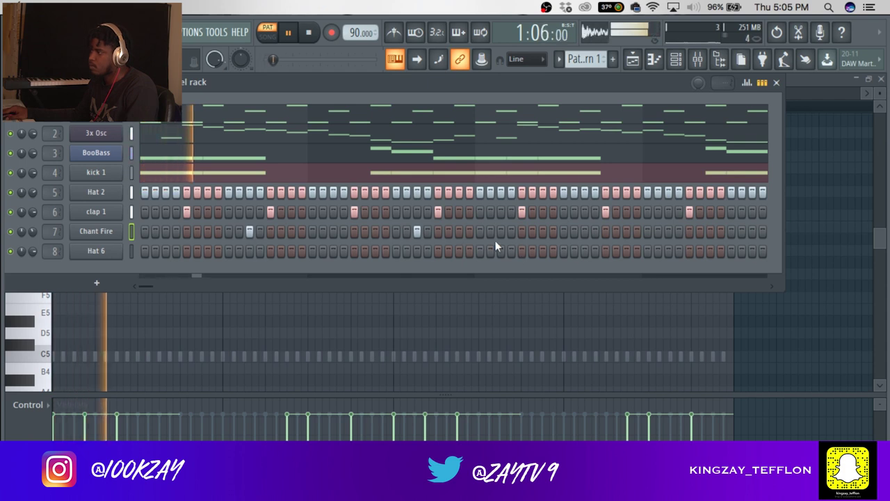
pyautogui.click(585, 231)
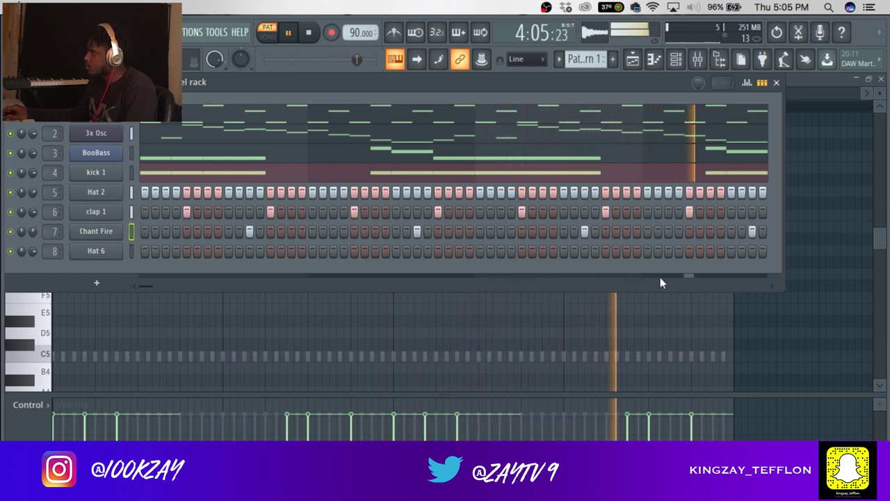
pyautogui.press('space')
pyautogui.click(751, 231)
pyautogui.click(752, 231)
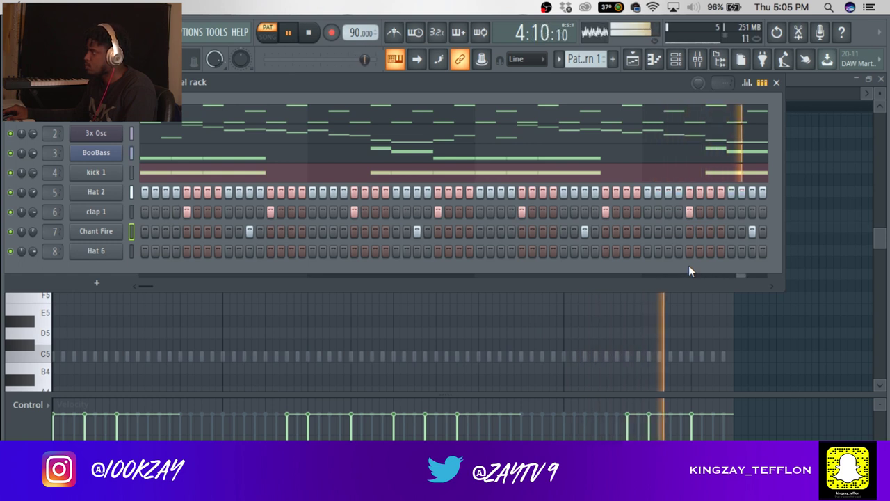
pyautogui.press('space')
pyautogui.press('space')
pyautogui.press('space')
pyautogui.press('space')
# Step: Place a Hat 6 hit on the third step of each of the four bars and play the pattern
pyautogui.click(163, 250)
pyautogui.press('space')
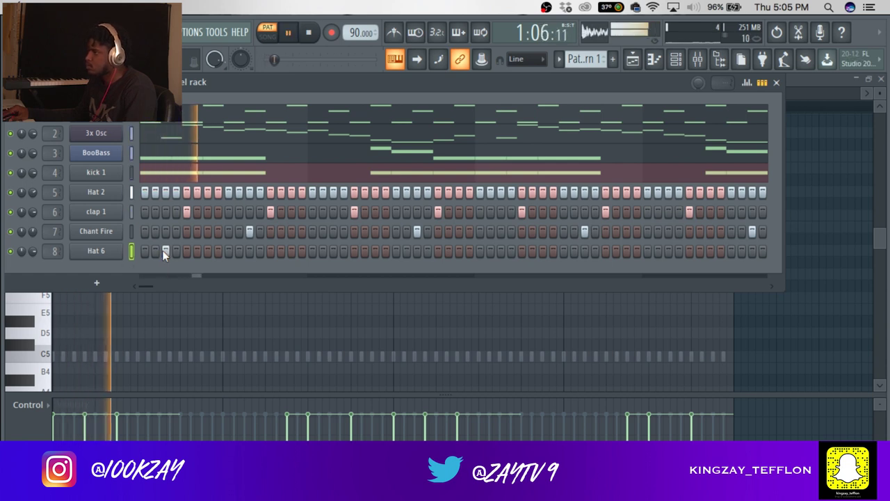
pyautogui.click(334, 250)
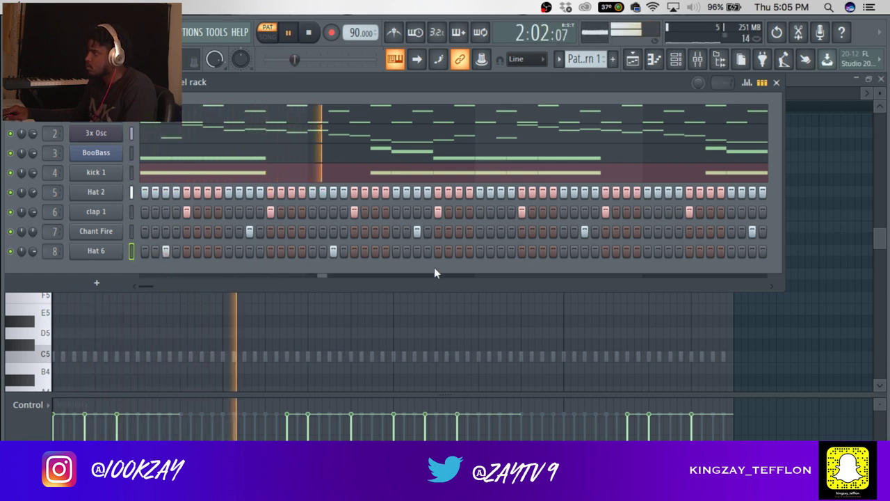
pyautogui.click(501, 251)
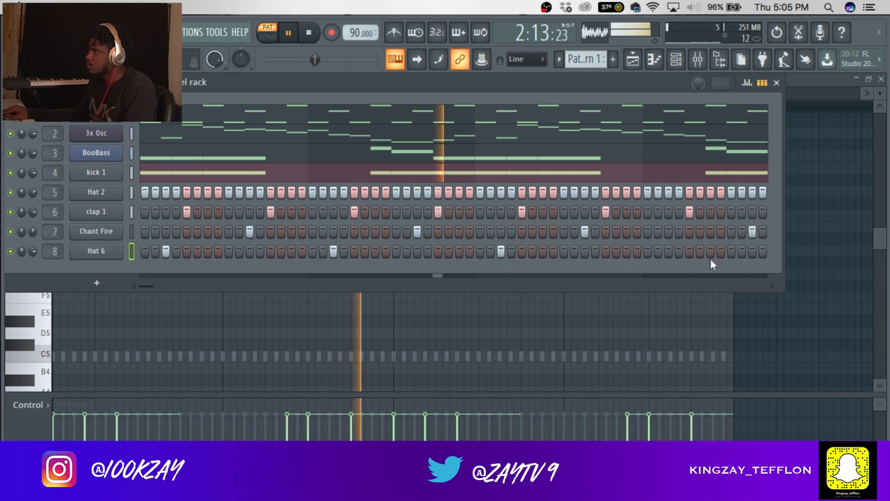
pyautogui.click(658, 250)
pyautogui.rightClick(660, 252)
pyautogui.click(667, 251)
pyautogui.press('space')
pyautogui.hscroll(2, 670, 284)
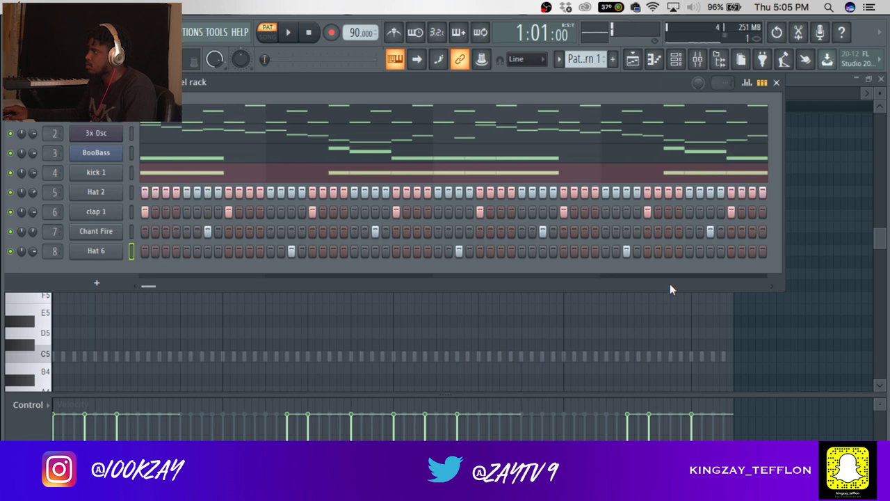
pyautogui.hscroll(-1, 670, 283)
pyautogui.hscroll(-1, 670, 284)
pyautogui.press('space')
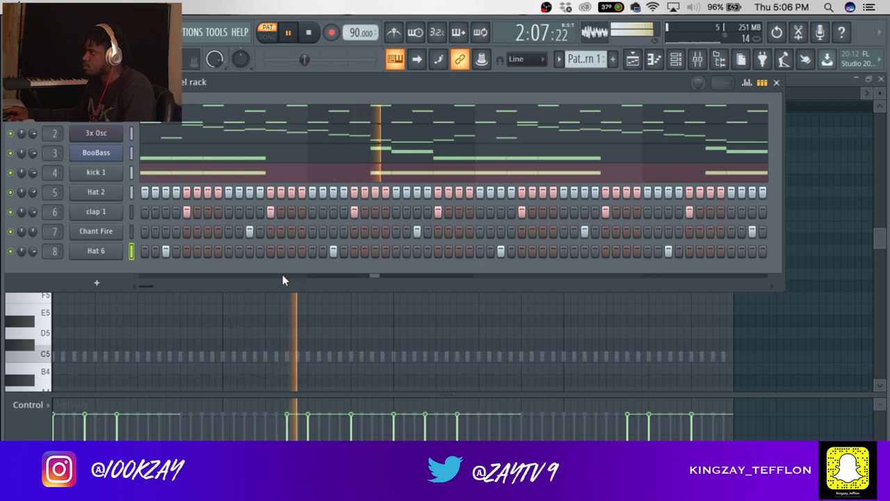
pyautogui.press('space')
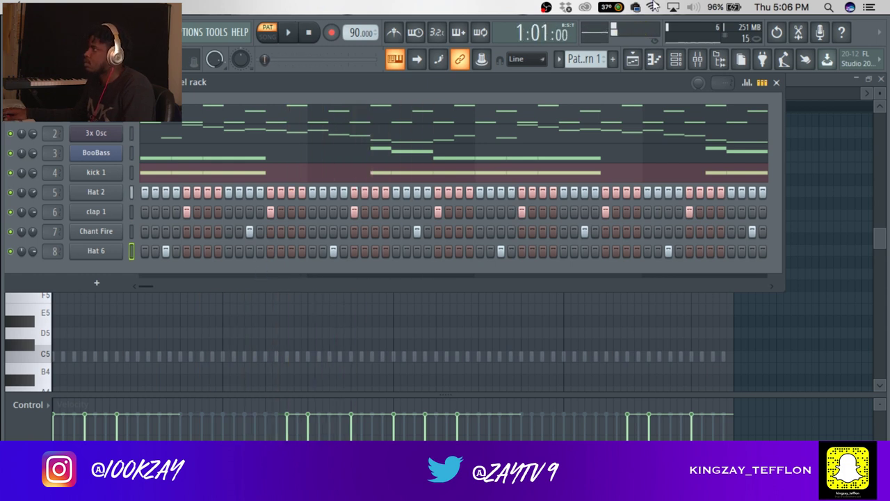
# Step: Place Pattern 1 at the start of the playlist's Track 1 and split it by channel
pyautogui.press('F5')
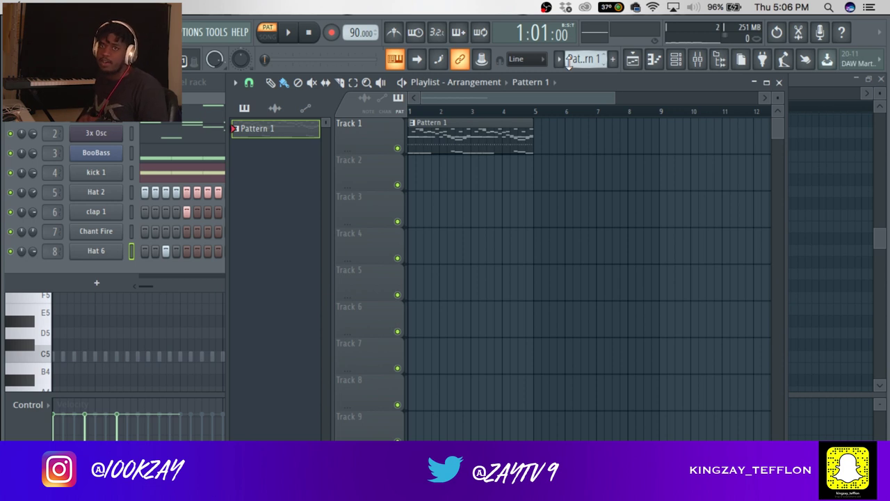
pyautogui.click(412, 123)
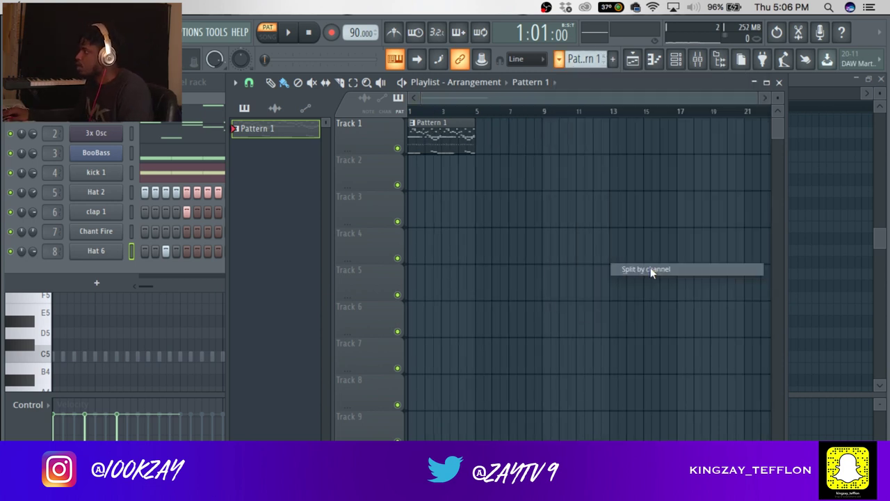
pyautogui.click(636, 268)
# Step: Stagger the split clips: FL Keys and 3x Osc at bar 1, BooBass at bar 9, and the five drum clips at bar 13
pyautogui.moveTo(434, 147); pyautogui.dragTo(503, 296)
pyautogui.moveTo(426, 148); pyautogui.dragTo(493, 331)
pyautogui.moveTo(433, 142); pyautogui.dragTo(504, 396)
pyautogui.moveTo(440, 142); pyautogui.dragTo(508, 434)
pyautogui.moveTo(550, 278); pyautogui.dragTo(498, 425)
pyautogui.moveTo(496, 290); pyautogui.dragTo(631, 253)
pyautogui.moveTo(501, 167); pyautogui.dragTo(426, 250)
pyautogui.moveTo(423, 183); pyautogui.dragTo(424, 146)
pyautogui.moveTo(495, 128); pyautogui.dragTo(560, 147)
pyautogui.moveTo(459, 207); pyautogui.dragTo(594, 208)
# Step: Duplicate the FL Keys and 3x Osc clips into bars 5 and 9
pyautogui.moveTo(503, 139); pyautogui.dragTo(453, 167)
pyautogui.hotkey('ctrl', 'b')
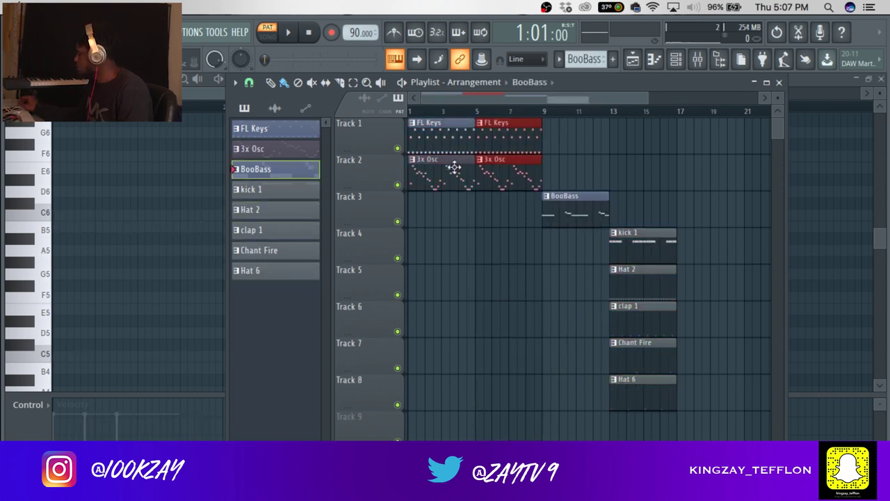
pyautogui.hotkey('ctrl', 'b')
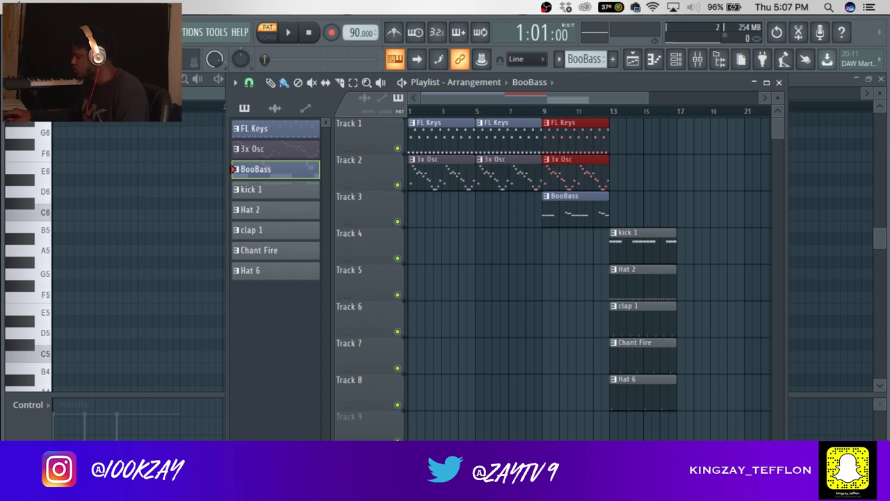
# Step: Add BooBass at bar 5 and move the drums to bar 9, with Chant Fire and Hat 6 starting at bar 13
pyautogui.moveTo(572, 217); pyautogui.dragTo(505, 216)
pyautogui.moveTo(720, 255); pyautogui.dragTo(632, 391)
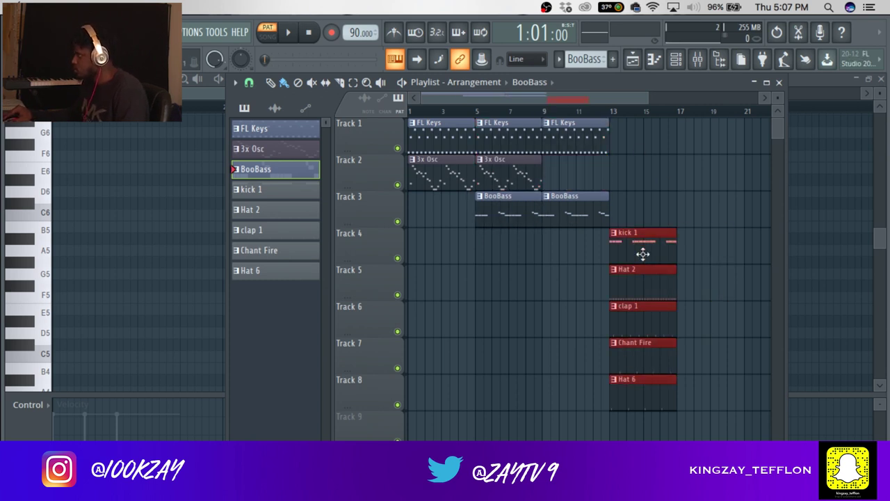
pyautogui.moveTo(642, 255); pyautogui.dragTo(576, 256)
pyautogui.keyDown('super'); pyautogui.click(670, 264); pyautogui.keyUp('super')
pyautogui.moveTo(583, 396); pyautogui.dragTo(569, 352)
pyautogui.moveTo(566, 352); pyautogui.dragTo(632, 352)
# Step: Duplicate the FL Keys, BooBass, kick 1, Hat 2 and clap 1 clips to continue the verse through bar 24
pyautogui.click(584, 137)
pyautogui.moveTo(636, 133); pyautogui.dragTo(574, 314)
pyautogui.hotkey('ctrl', 'b')
pyautogui.scroll(-3, 661, 139)
pyautogui.press('super+b')
pyautogui.press('super+b')
# Step: Add 3x Osc, BooBass and FL Keys clips at bar 25 for a break without the kick
pyautogui.click(471, 177)
pyautogui.click(682, 176)
pyautogui.click(657, 212)
pyautogui.click(684, 213)
pyautogui.click(665, 134)
pyautogui.click(683, 136)
# Step: Duplicate Chant Fire and Hat 6 into bar 17, and add Hat 2 and clap 1 at bar 25 without a kick
pyautogui.moveTo(562, 336); pyautogui.dragTo(508, 413)
pyautogui.press('super+b')
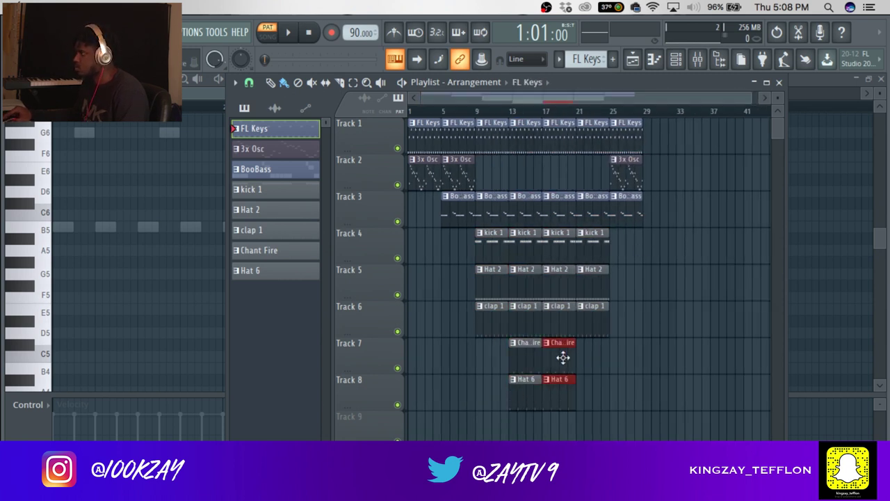
pyautogui.moveTo(603, 355); pyautogui.dragTo(629, 354)
pyautogui.click(626, 318)
pyautogui.rightClick(626, 246)
# Step: Duplicate the bar 25 break clips into bar 29 and copy the verse section to bars 33 to 48
pyautogui.moveTo(672, 131); pyautogui.dragTo(629, 334)
pyautogui.press('super+b')
pyautogui.press('super+b')
pyautogui.rightClick(700, 131)
pyautogui.moveTo(480, 421); pyautogui.dragTo(695, 130)
pyautogui.press('super+b')
pyautogui.scroll(-2, 695, 130)
# Step: Copy the break section from bars 25 to 32 into bars 49 to 56
pyautogui.click(577, 282)
pyautogui.moveTo(549, 375); pyautogui.dragTo(594, 129)
pyautogui.press('super+b')
pyautogui.moveTo(602, 128); pyautogui.dragTo(695, 128)
pyautogui.scroll(-1, 720, 150)
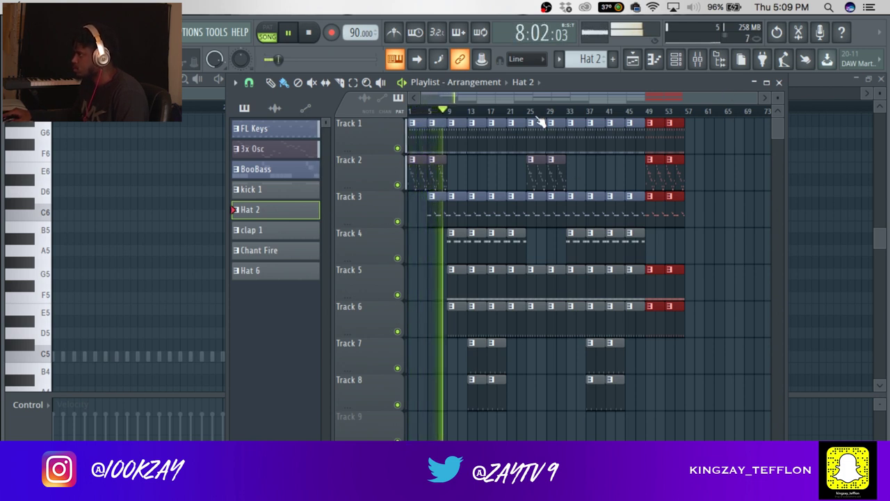
# Step: Move all clips from bar 25 onward eight bars further along, so the break starts at bar 33
pyautogui.click(476, 362)
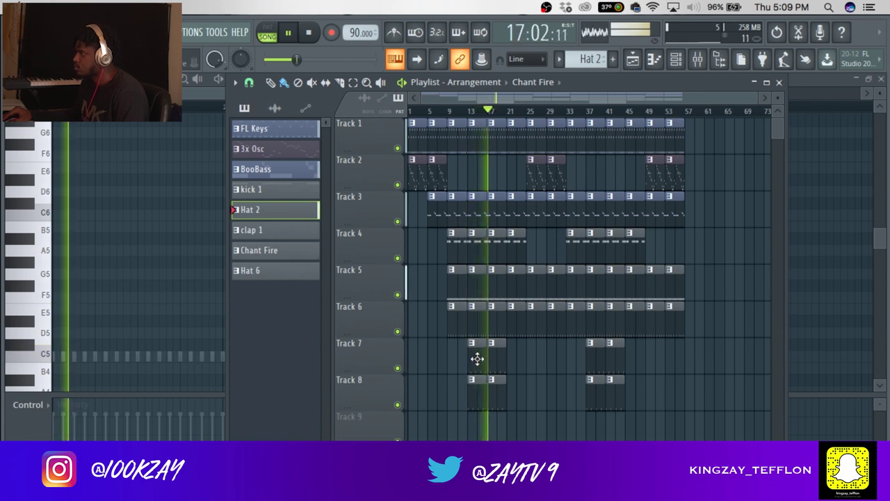
pyautogui.moveTo(725, 129); pyautogui.dragTo(534, 356)
pyautogui.moveTo(537, 172); pyautogui.dragTo(577, 171)
# Step: Fill bars 25 to 32 with duplicated verse clips, keeping a single Chant Fire clip at bar 25
pyautogui.moveTo(524, 129); pyautogui.dragTo(734, 133)
pyautogui.press('super+b')
pyautogui.rightClick(558, 359)
pyautogui.press('super+b')
pyautogui.moveTo(695, 362); pyautogui.dragTo(710, 135)
pyautogui.press('super+b')
pyautogui.moveTo(734, 170); pyautogui.dragTo(744, 174)
pyautogui.press('super+d')
# Step: Extend the second verse through bar 64 and place the closing break section right behind it at bar 65
pyautogui.moveTo(699, 99); pyautogui.dragTo(753, 99)
pyautogui.rightClick(675, 144)
pyautogui.moveTo(612, 360); pyautogui.dragTo(629, 133)
pyautogui.moveTo(621, 281); pyautogui.dragTo(702, 282)
pyautogui.moveTo(670, 132); pyautogui.dragTo(644, 391)
pyautogui.moveTo(660, 137); pyautogui.dragTo(704, 321)
pyautogui.press('super+d')
pyautogui.moveTo(694, 151); pyautogui.dragTo(646, 151)
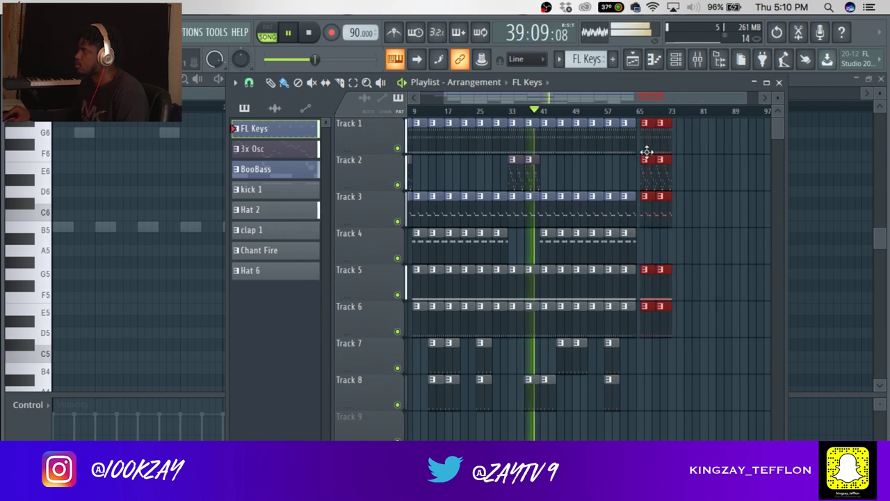
pyautogui.press('super+d')
pyautogui.moveTo(487, 99); pyautogui.dragTo(456, 100)
# Step: Restart song playback and add 3x Osc clips on Track 2 across bars 17 to 32 and 49 to 64
pyautogui.press('space')
pyautogui.press('space')
pyautogui.click(433, 177)
pyautogui.click(480, 182)
pyautogui.moveTo(480, 181); pyautogui.dragTo(477, 181)
pyautogui.click(528, 175)
pyautogui.click(608, 174)
pyautogui.click(625, 175)
pyautogui.click(639, 175)
pyautogui.click(656, 176)
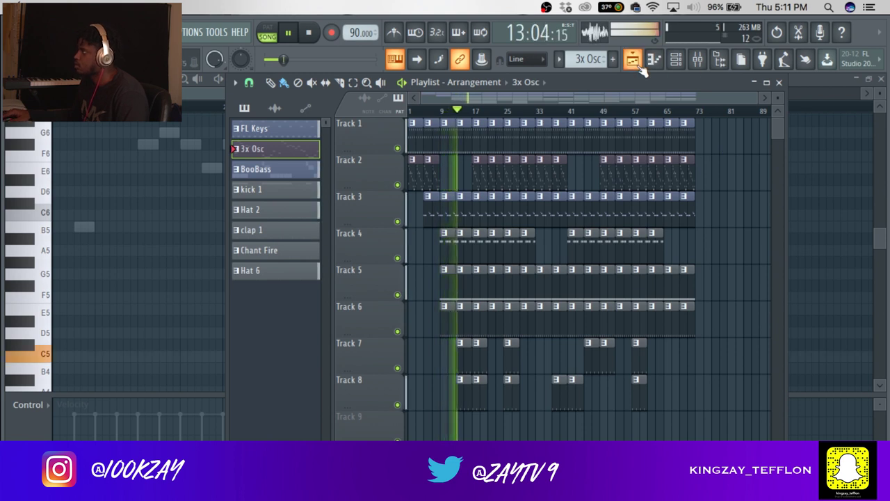
# Step: Load Soundgoodizer with preset C into the first effect slot of the Master track and close its window
pyautogui.click(697, 61)
pyautogui.click(66, 243)
pyautogui.click(746, 226)
pyautogui.moveTo(762, 182)
pyautogui.click(564, 357)
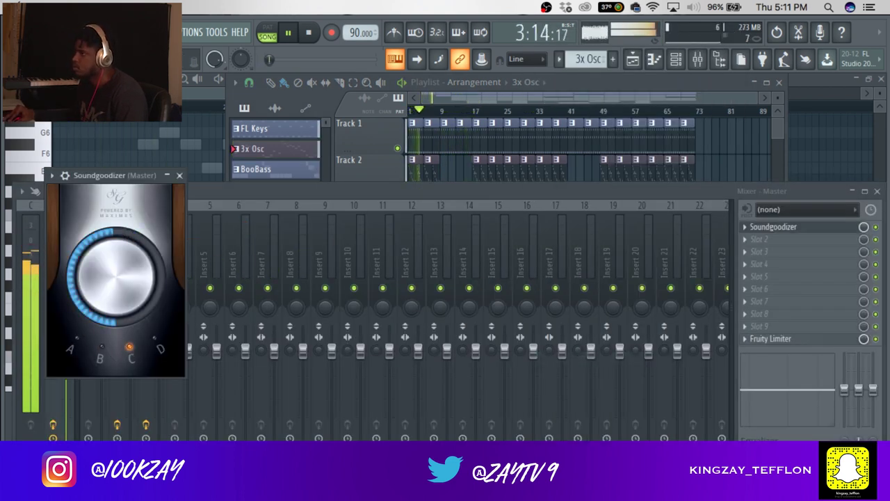
pyautogui.click(179, 176)
# Step: Switch to the kick 1 pattern and transpose all its notes down one octave to B4
pyautogui.click(676, 59)
pyautogui.click(587, 60)
pyautogui.click(583, 114)
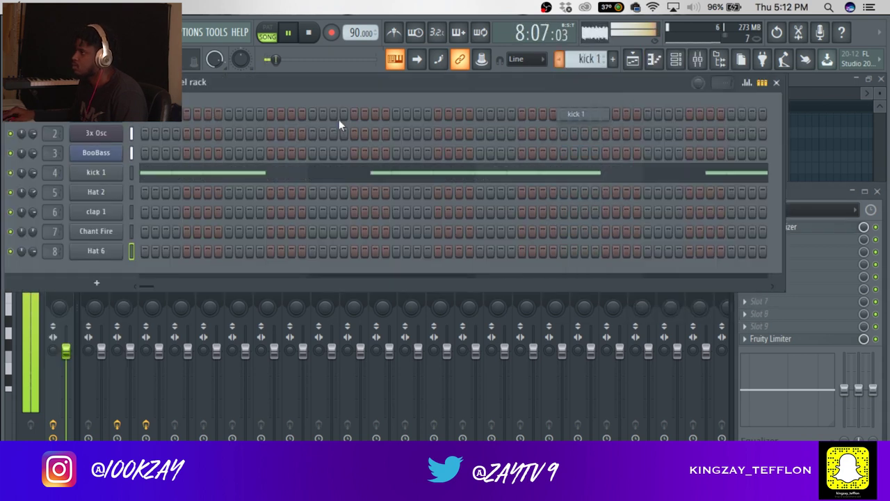
pyautogui.click(372, 172)
pyautogui.moveTo(721, 135); pyautogui.dragTo(42, 286)
pyautogui.hotkey('ctrl', 'Down')
pyautogui.keyDown('ctrl'); pyautogui.click(517, 243); pyautogui.keyUp('ctrl')
# Step: Try the BooBass notes an octave lower and an octave higher, restore their original octave, stop playback and return to the playlist
pyautogui.click(632, 59)
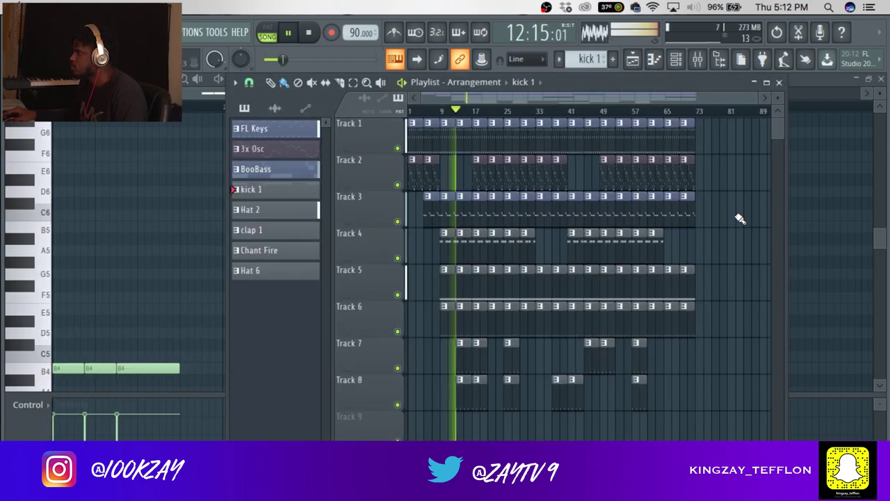
pyautogui.doubleClick(467, 213)
pyautogui.click(435, 154)
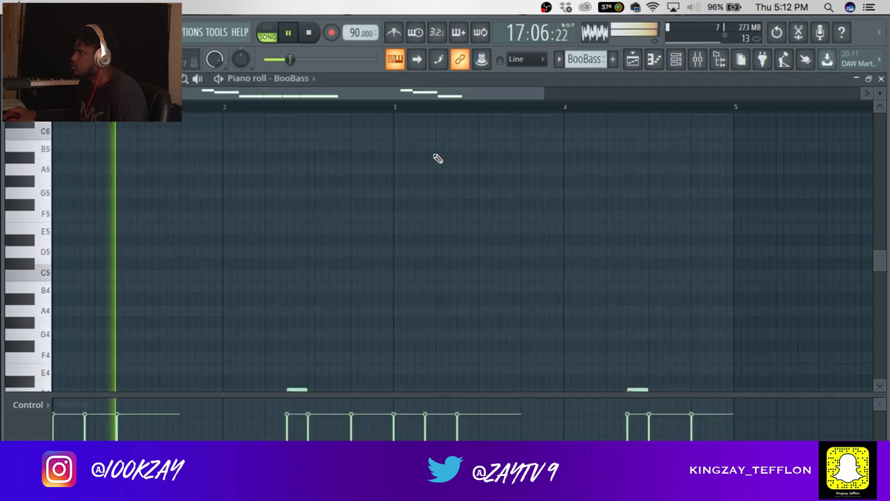
pyautogui.hotkey('ctrl', 'a')
pyautogui.hotkey('ctrl', 'Down')
pyautogui.hotkey('ctrl', 'Up')
pyautogui.hotkey('ctrl', 'Up')
pyautogui.hotkey('ctrl', 'Down')
pyautogui.press('space')
pyautogui.keyDown('ctrl'); pyautogui.click(754, 197); pyautogui.keyUp('ctrl')
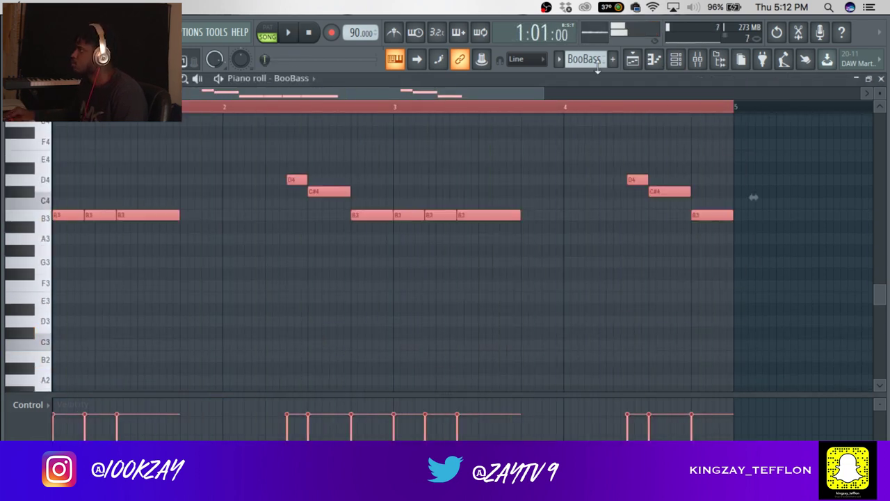
pyautogui.click(632, 59)
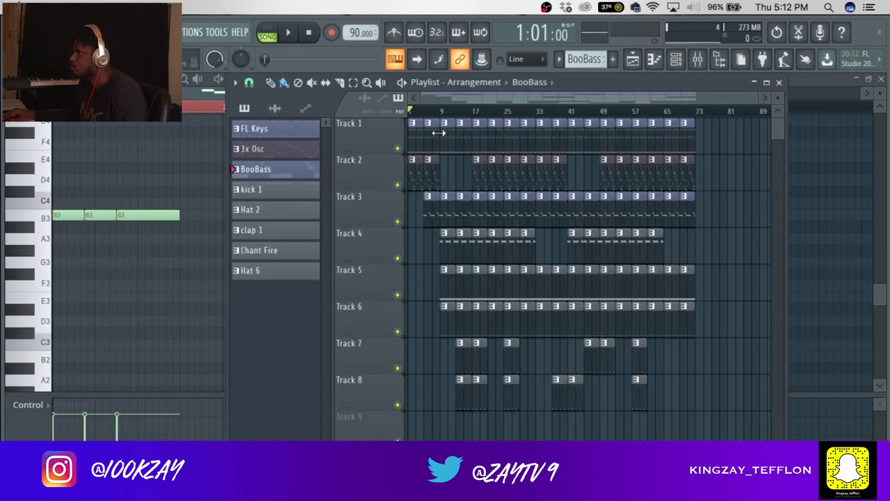